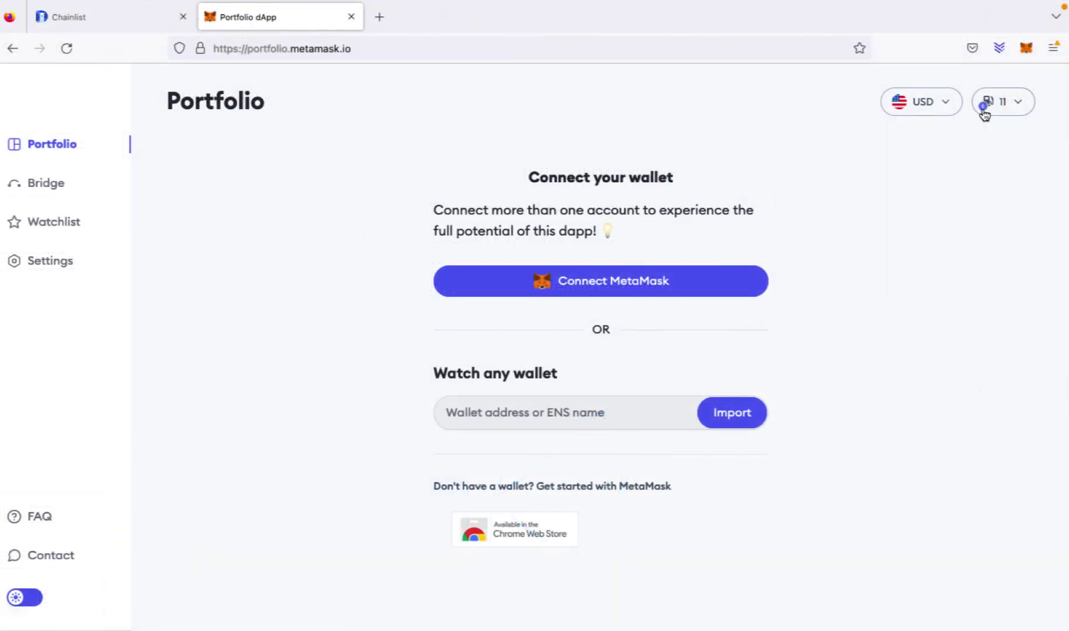
Open the MetaMask wallet and check its available networks and its Binance Smart Chain assets.
click(1026, 50)
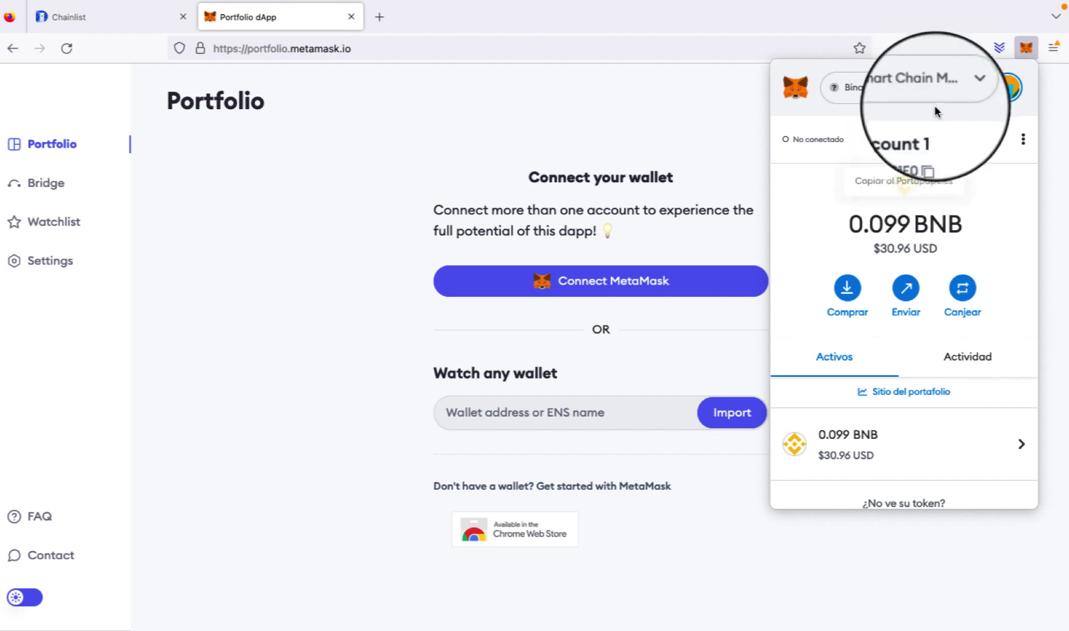
click(957, 103)
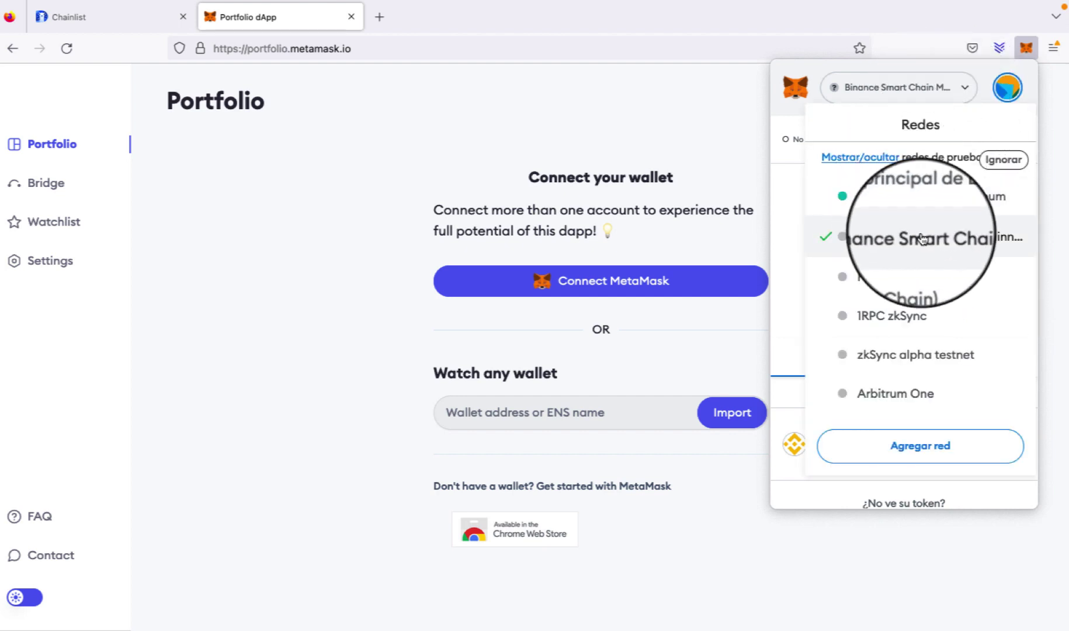
click(926, 315)
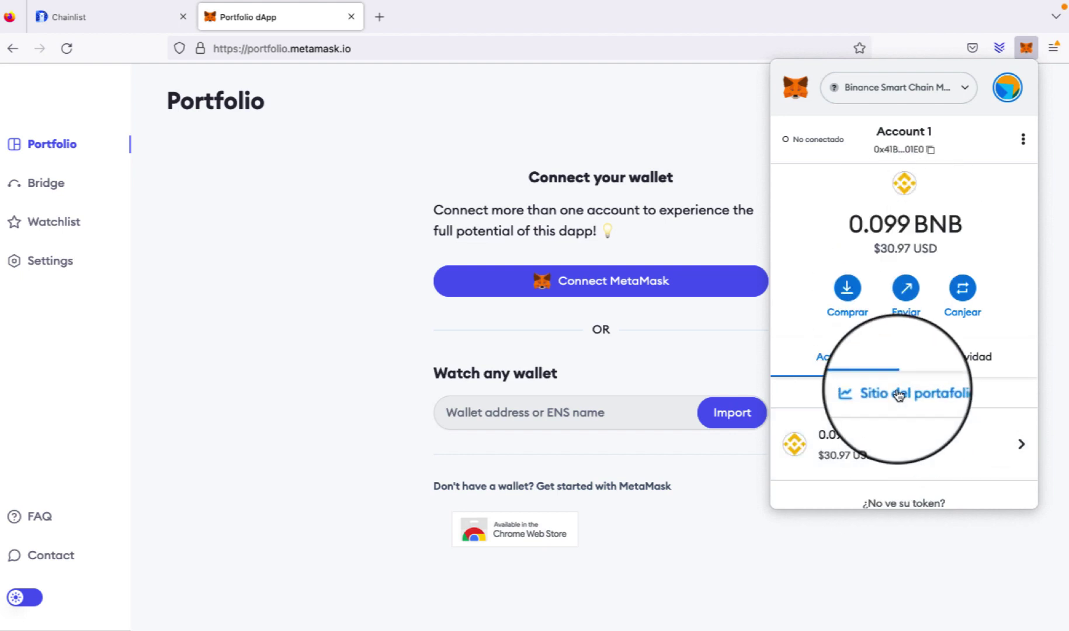
scroll(898, 396, down, 2)
scroll(898, 396, up, 2)
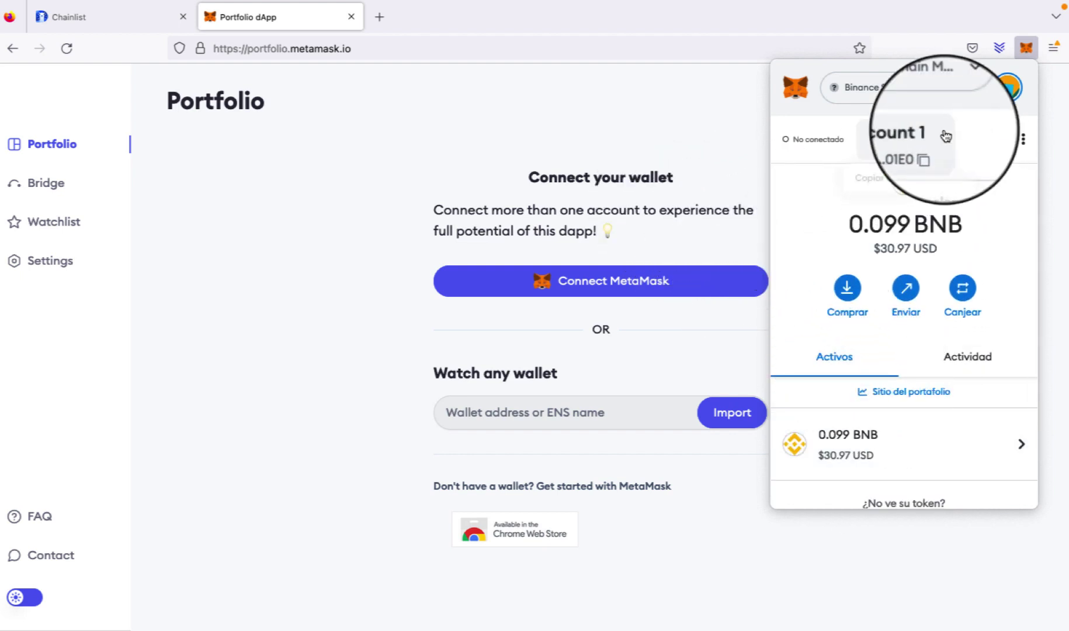
Set up a wallet swap of 0.0064 BNB to BUSD on Binance Smart Chain.
click(960, 289)
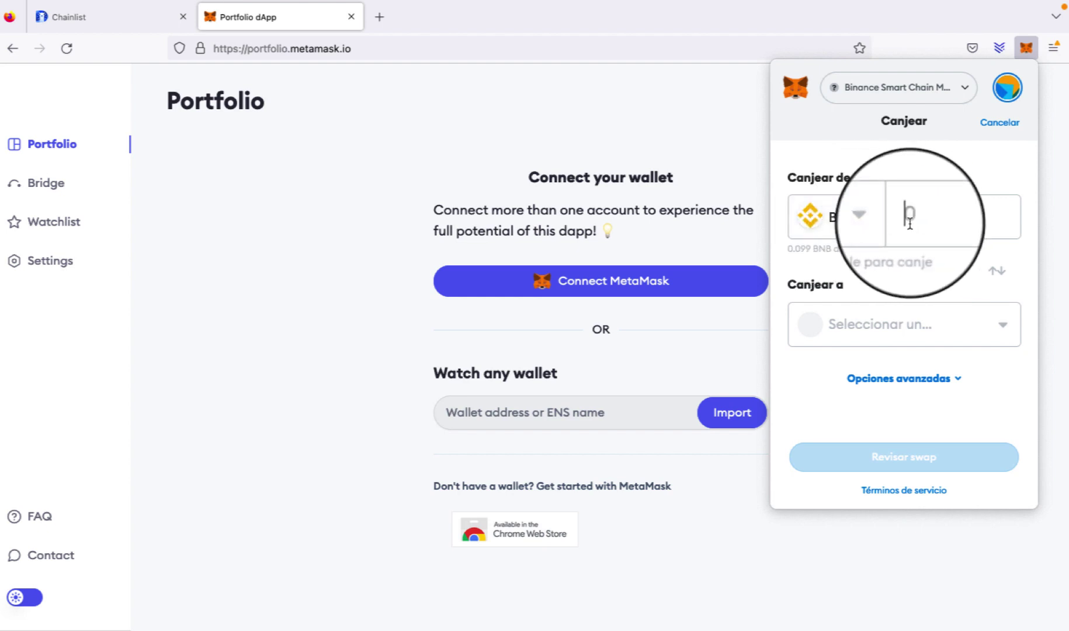
text(0.0064)
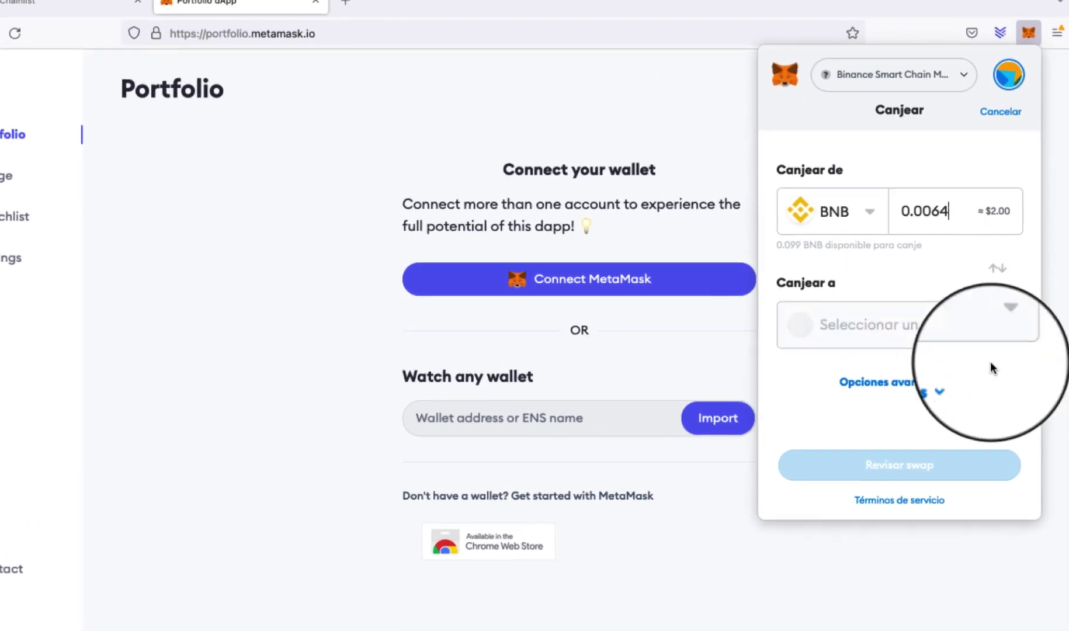
click(1004, 325)
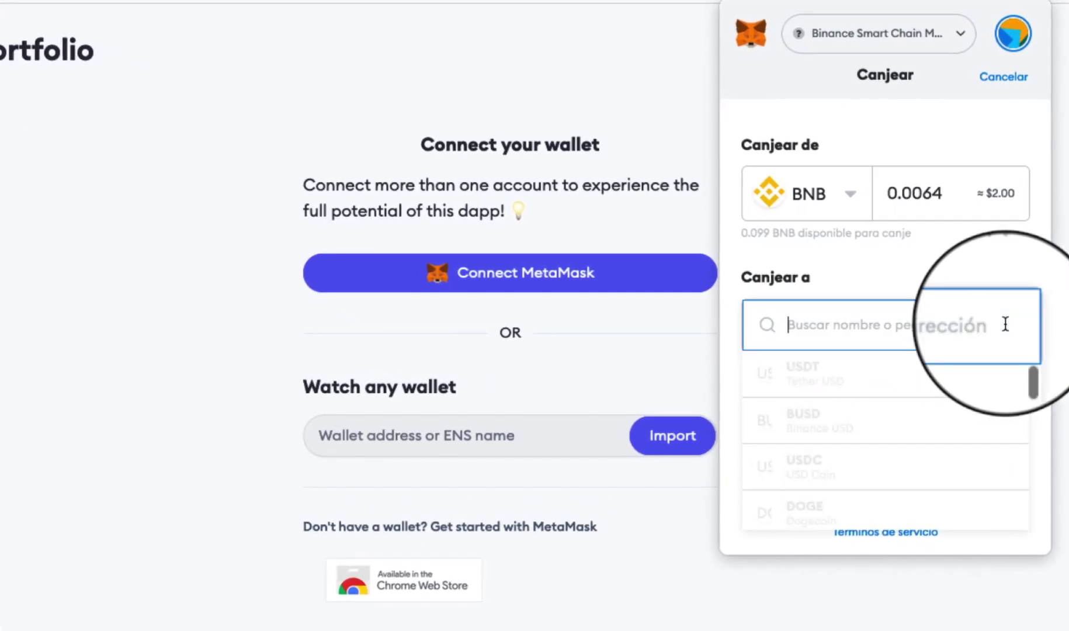
click(802, 428)
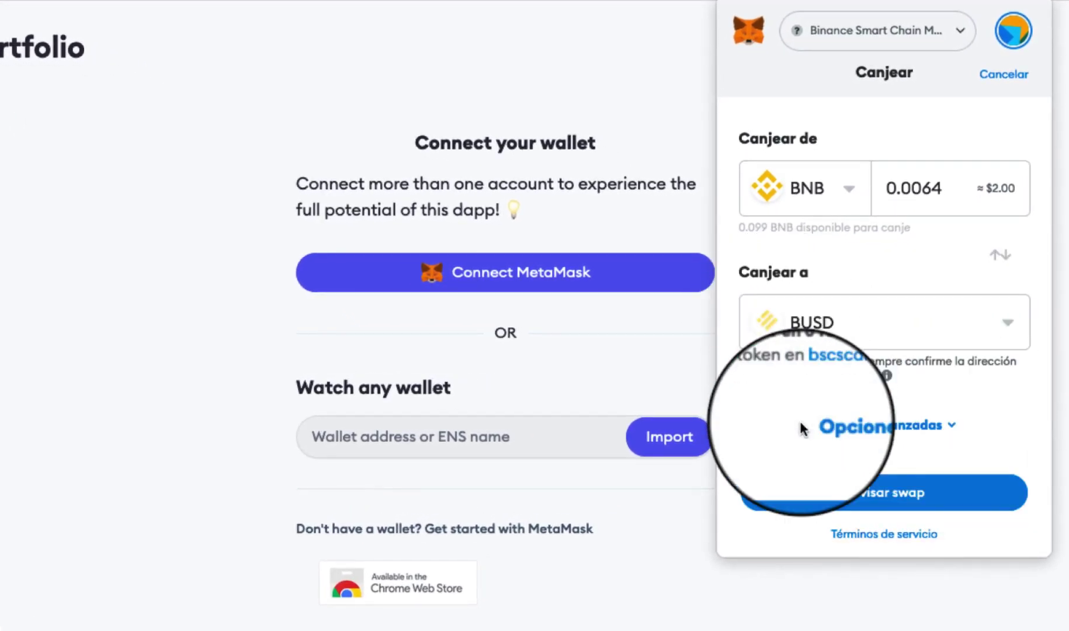
Review the BNB to BUSD quote, submit the swap and close the wallet once the transaction completes.
click(893, 502)
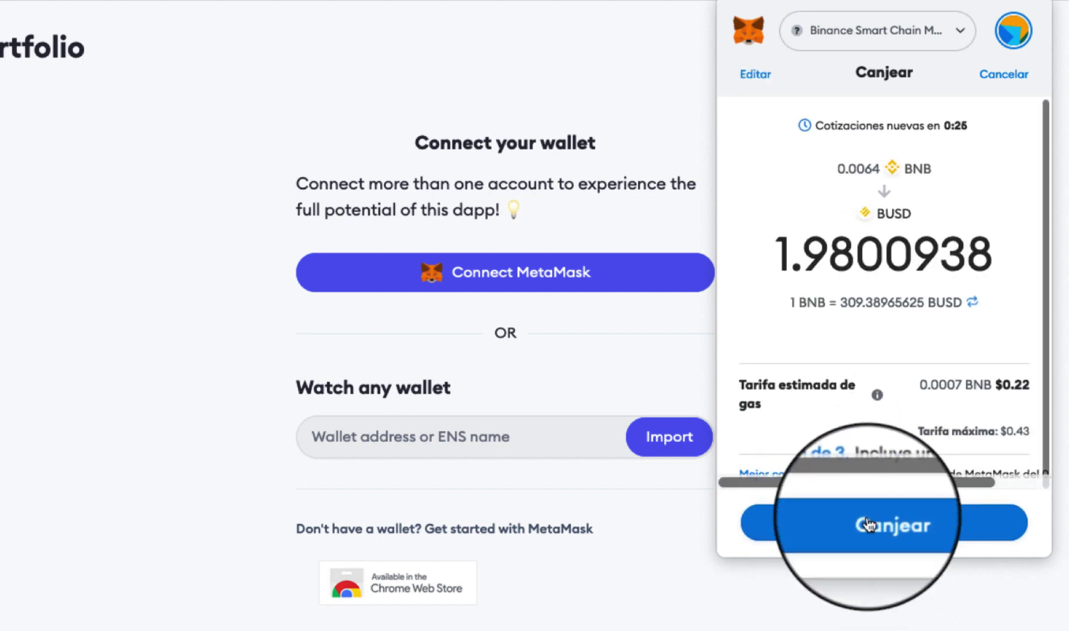
click(869, 529)
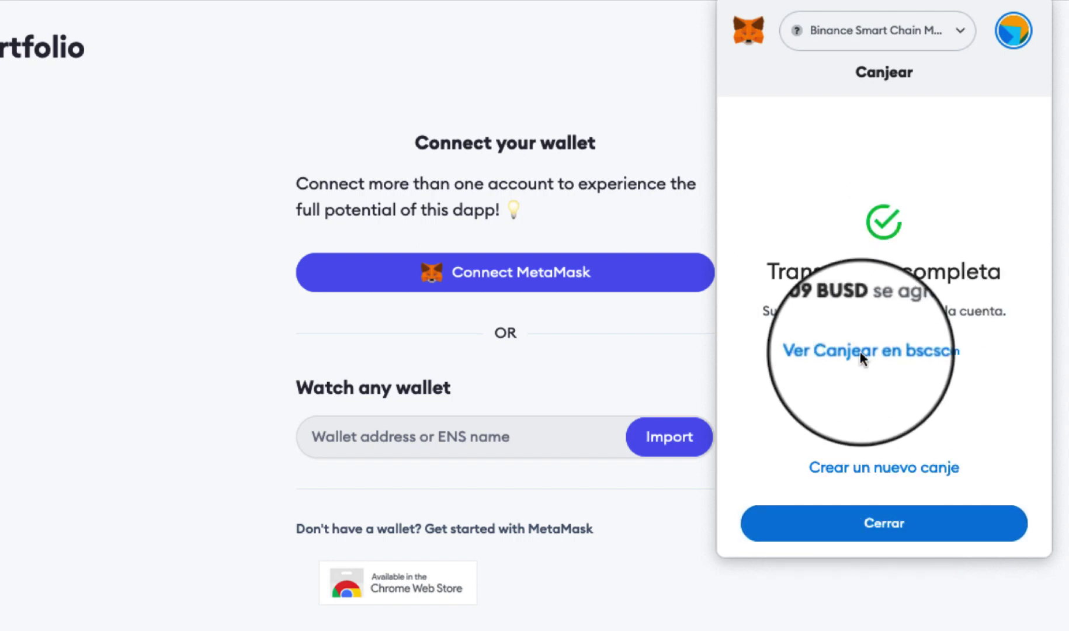
click(883, 528)
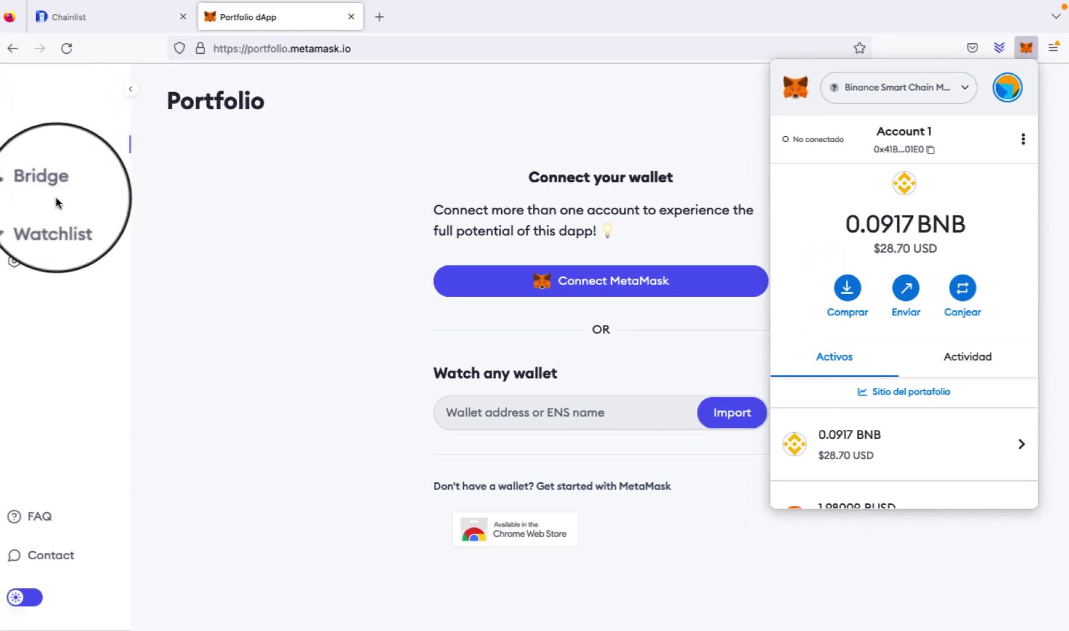
click(202, 213)
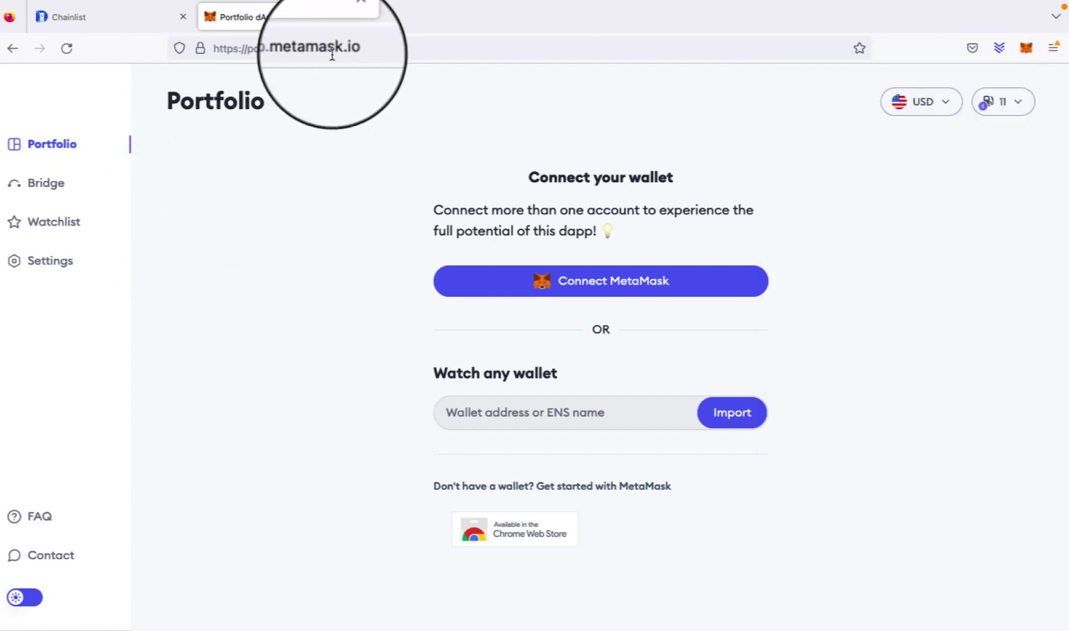
Connect the wallet on the Chainlist site and add Polygon Mainnet to MetaMask, approving the switch to that network.
click(111, 19)
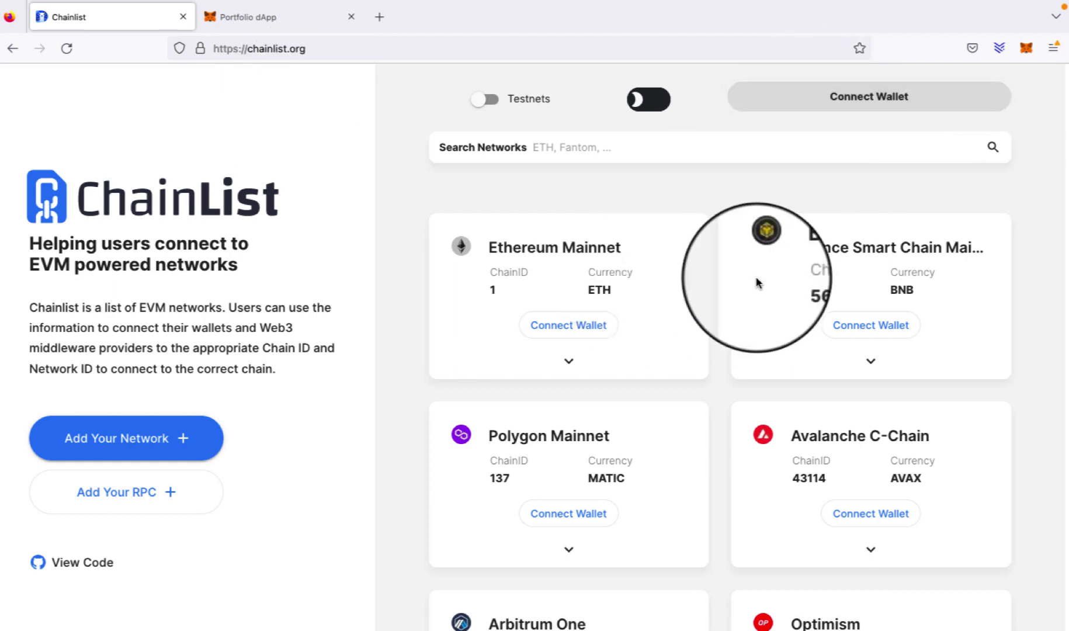
click(843, 97)
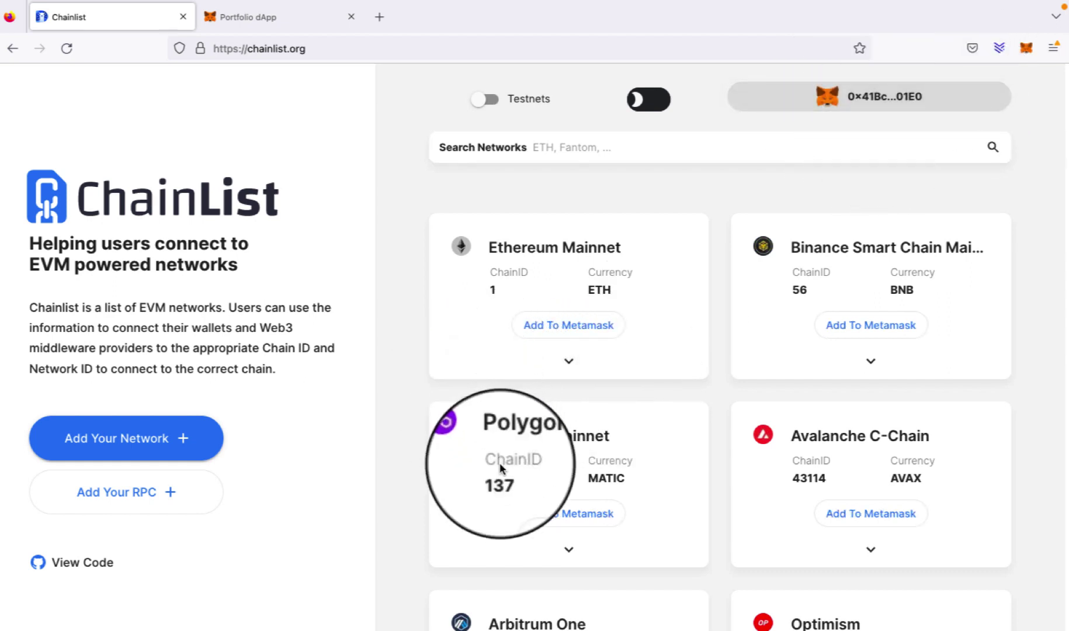
click(567, 515)
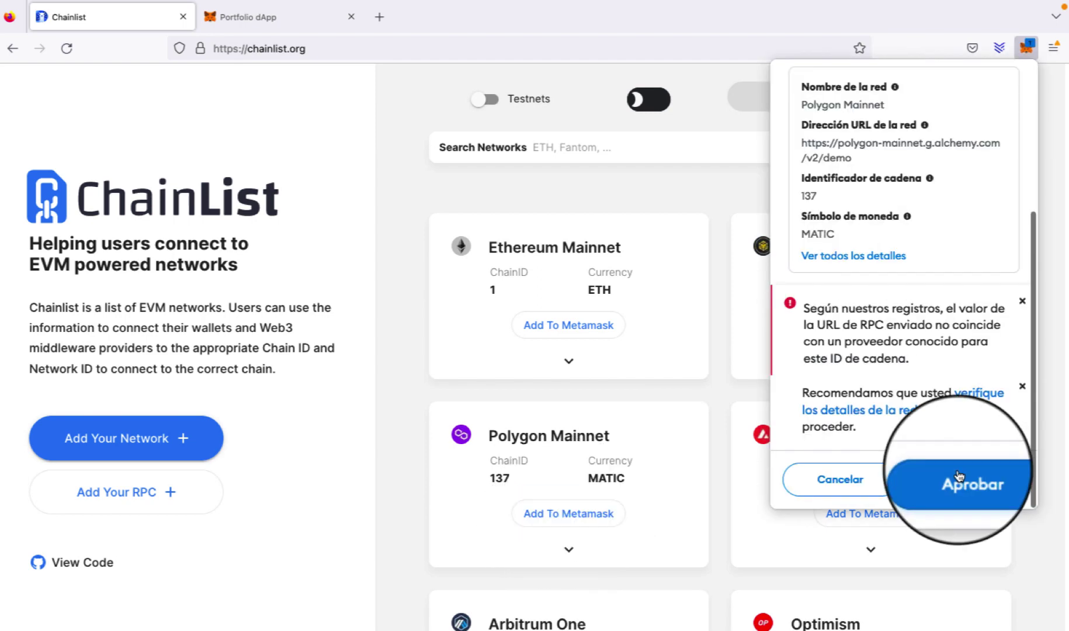
click(953, 479)
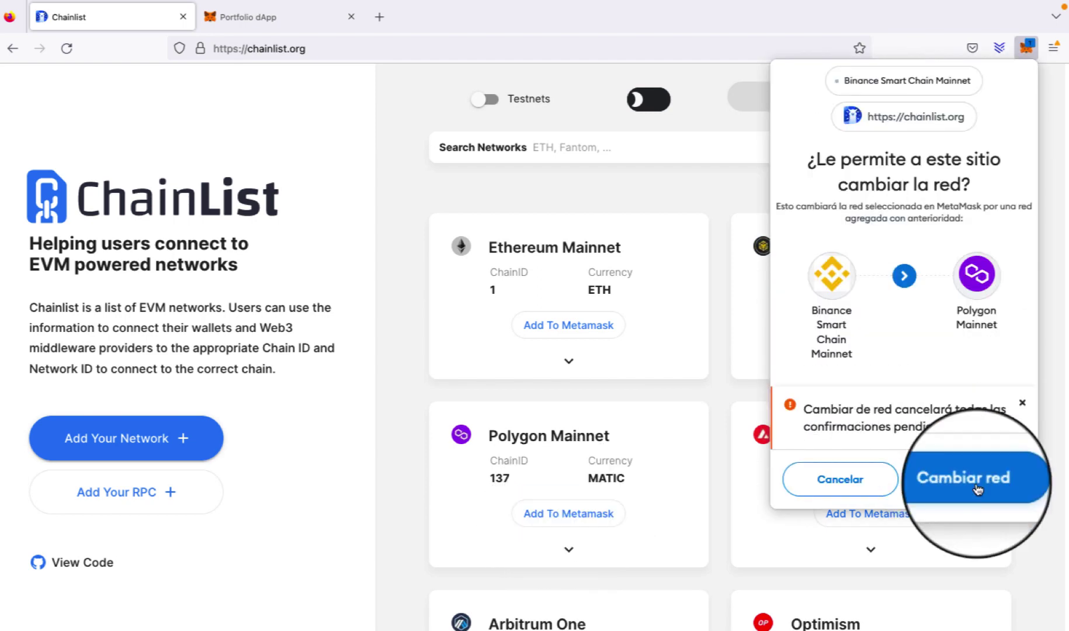
click(976, 483)
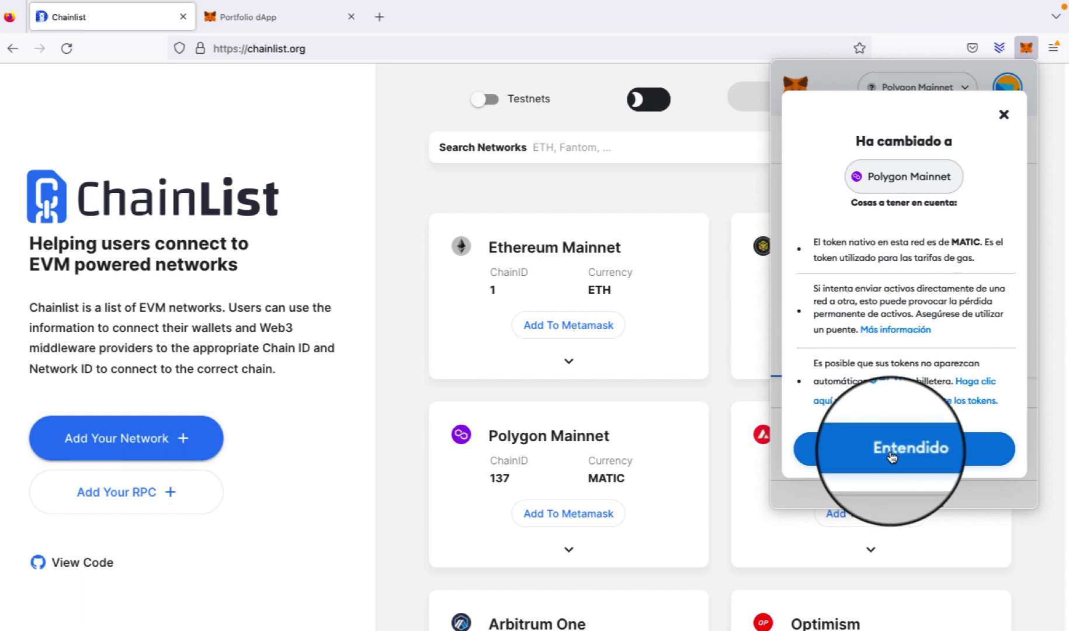
click(892, 457)
Check the wallet's assets on Polygon Mainnet and its updated list of networks.
scroll(898, 375, down, 2)
scroll(896, 358, up, 2)
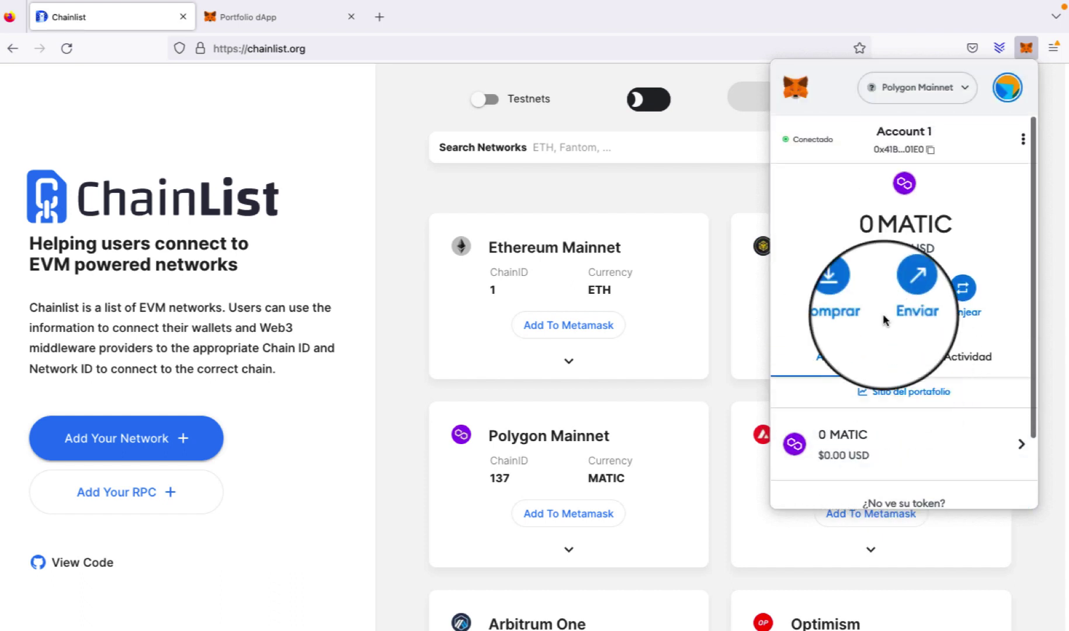
scroll(872, 411, down, 2)
scroll(872, 411, up, 3)
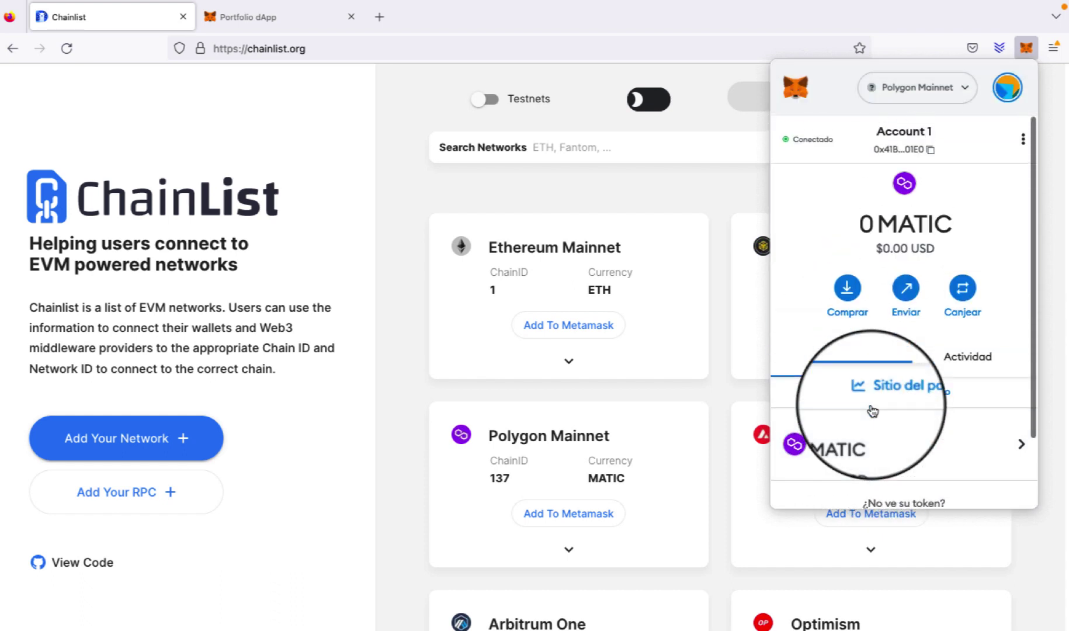
click(958, 90)
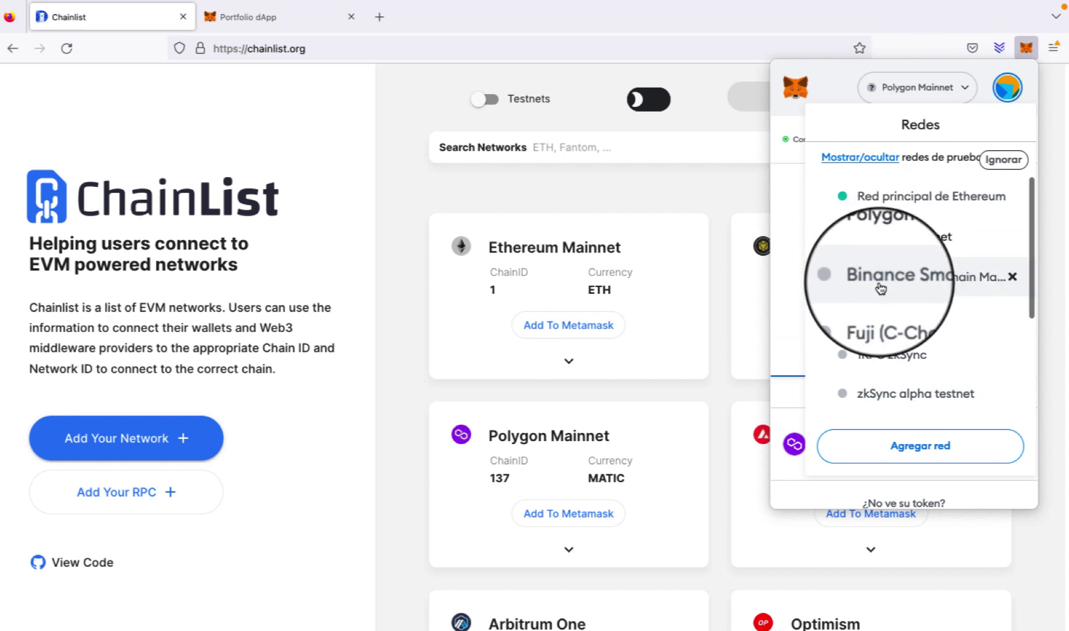
click(778, 209)
Connect MetaMask Account 1 to the Portfolio site and review the balances held on each network.
click(270, 18)
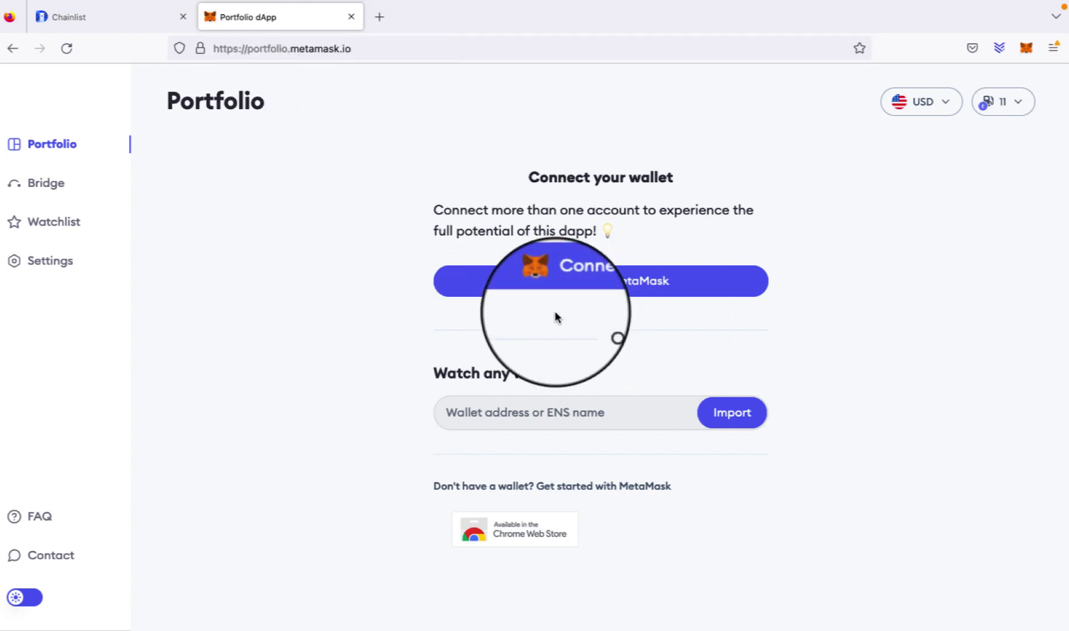
click(606, 280)
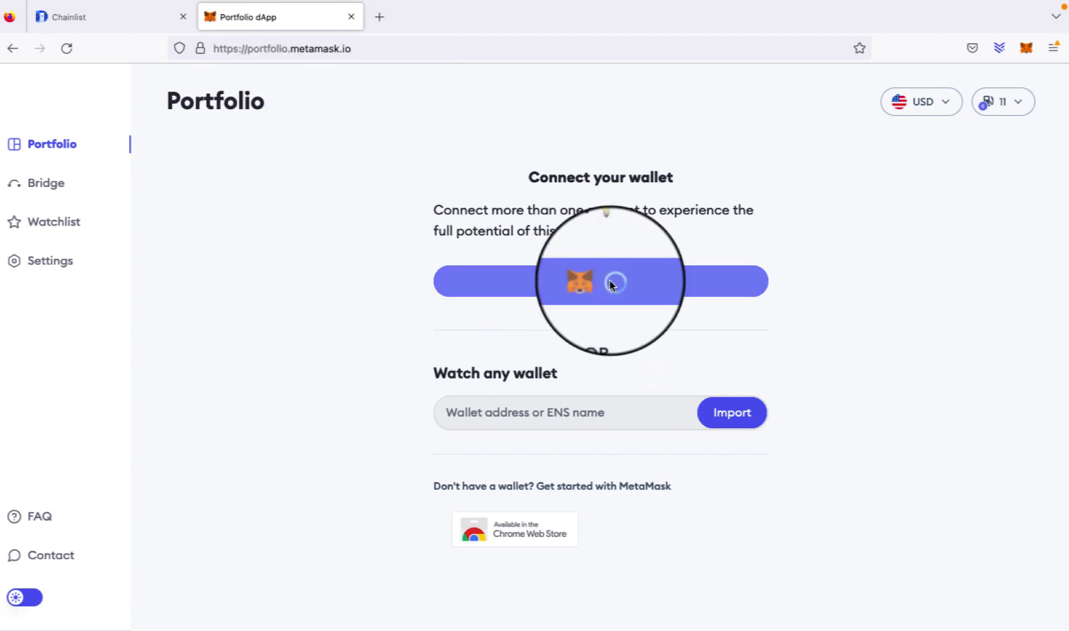
click(1003, 260)
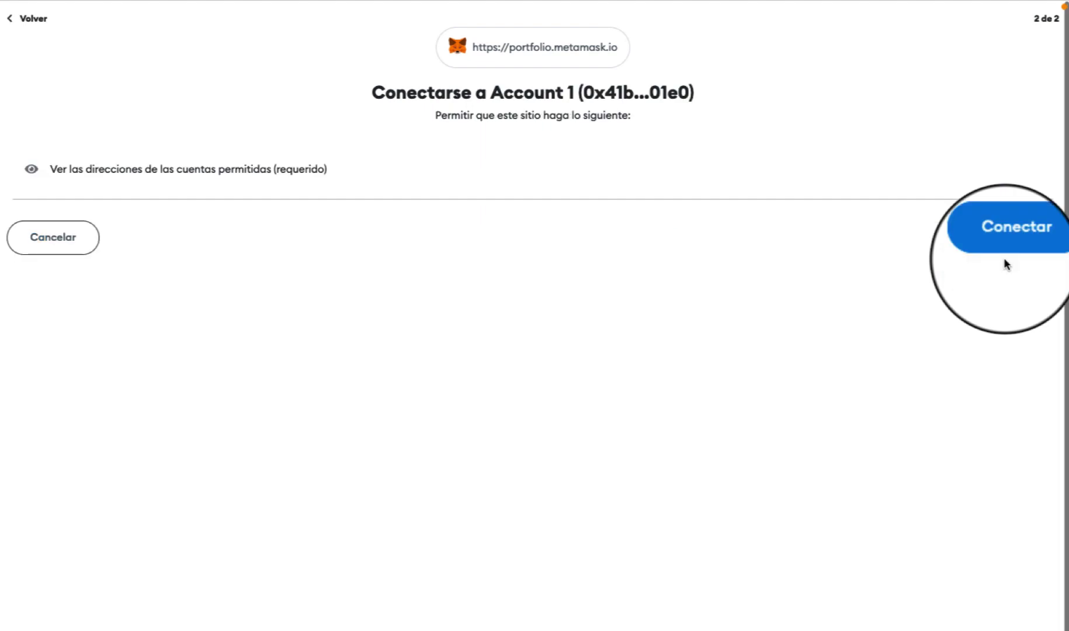
click(1010, 255)
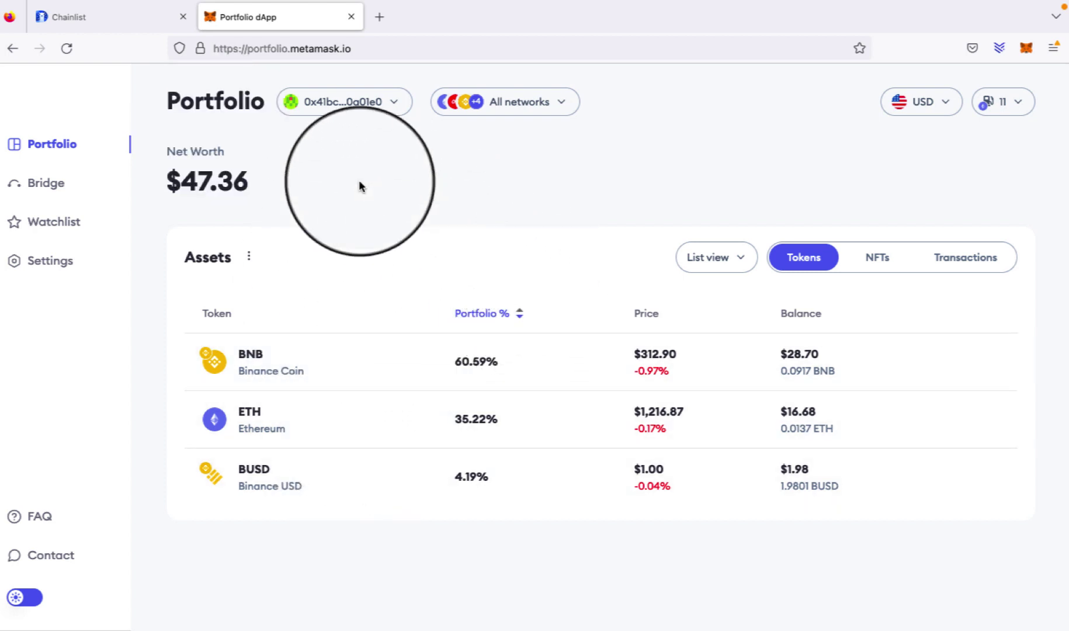
click(557, 104)
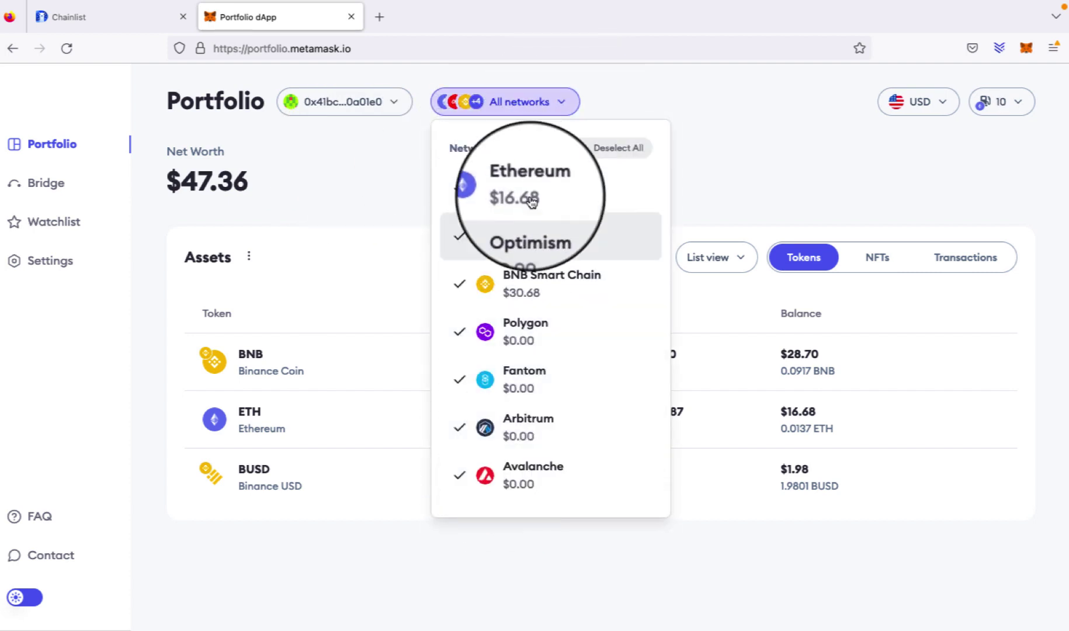
click(711, 154)
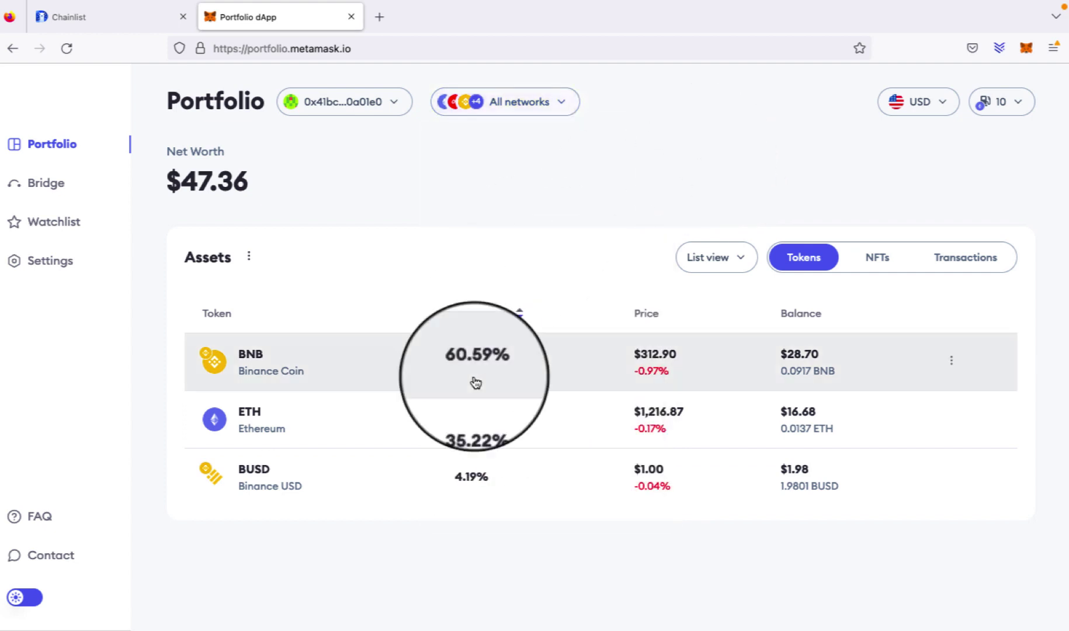
Open the Bridge page, switch the wallet to Binance Smart Chain Mainnet and set the source network to BNB Smart Chain.
click(52, 186)
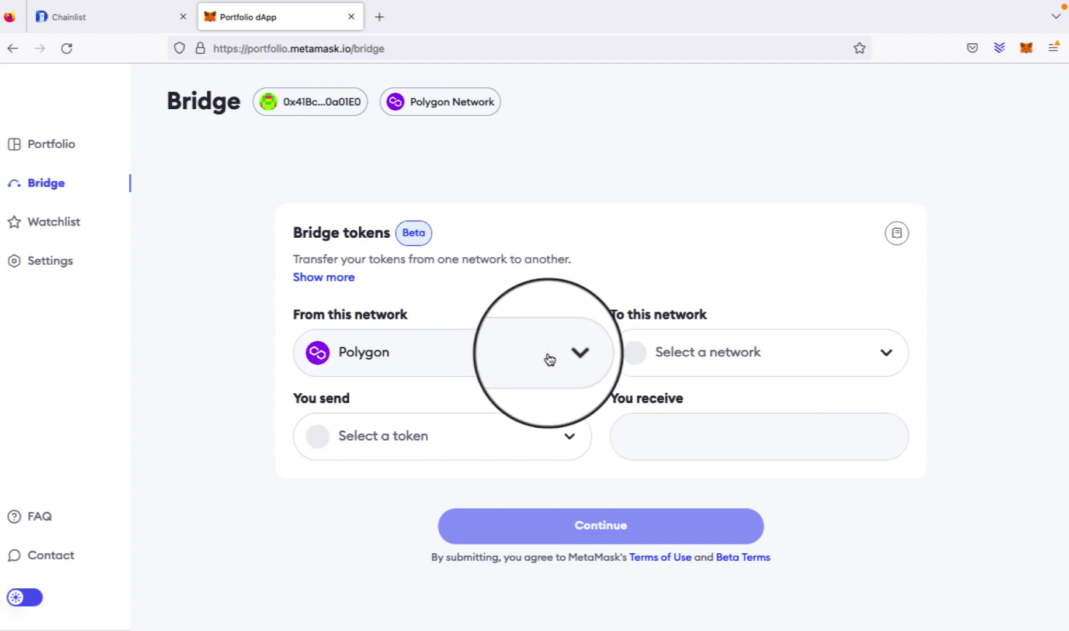
click(1026, 48)
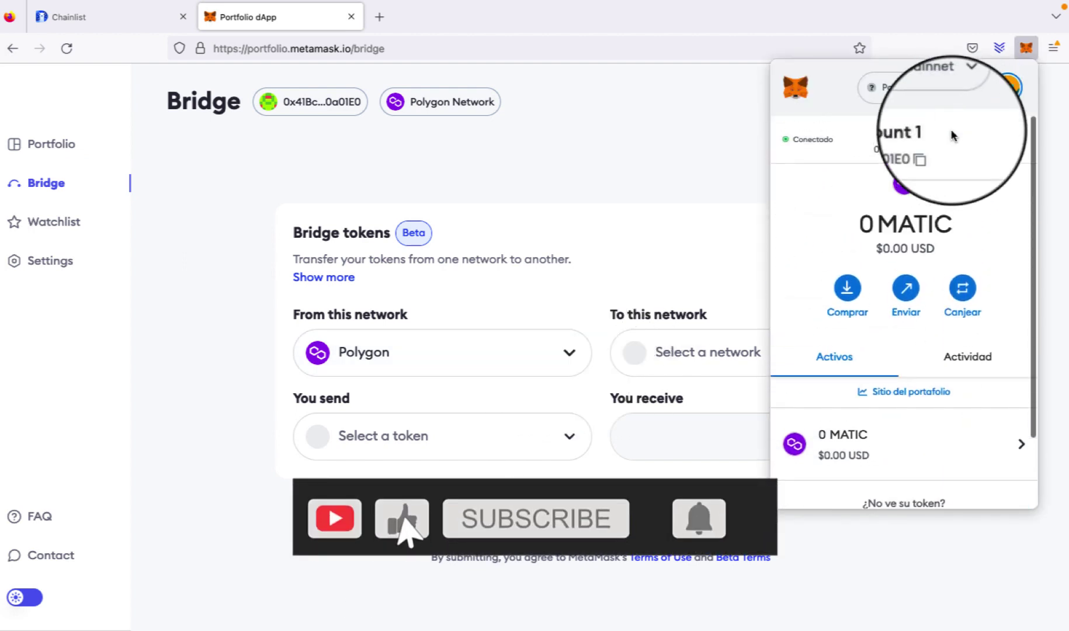
click(946, 98)
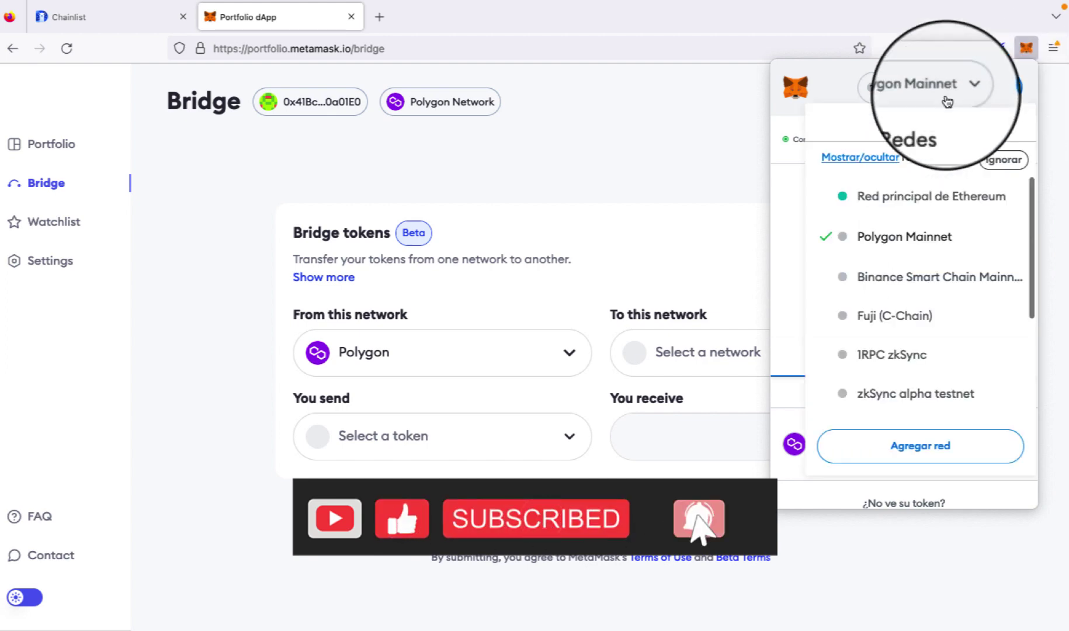
click(897, 280)
click(666, 286)
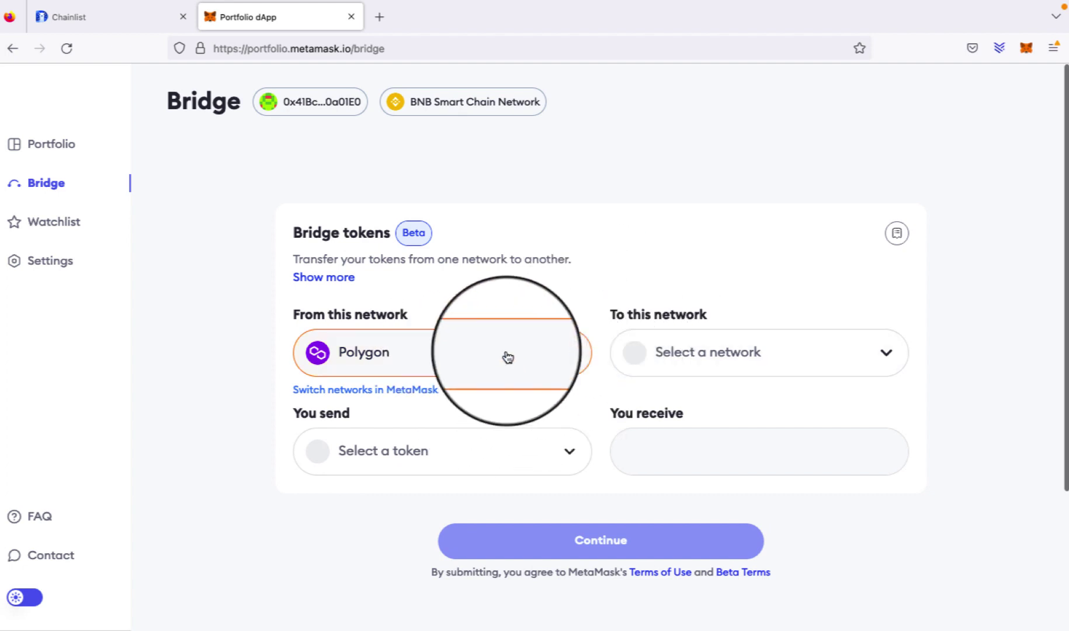
click(558, 358)
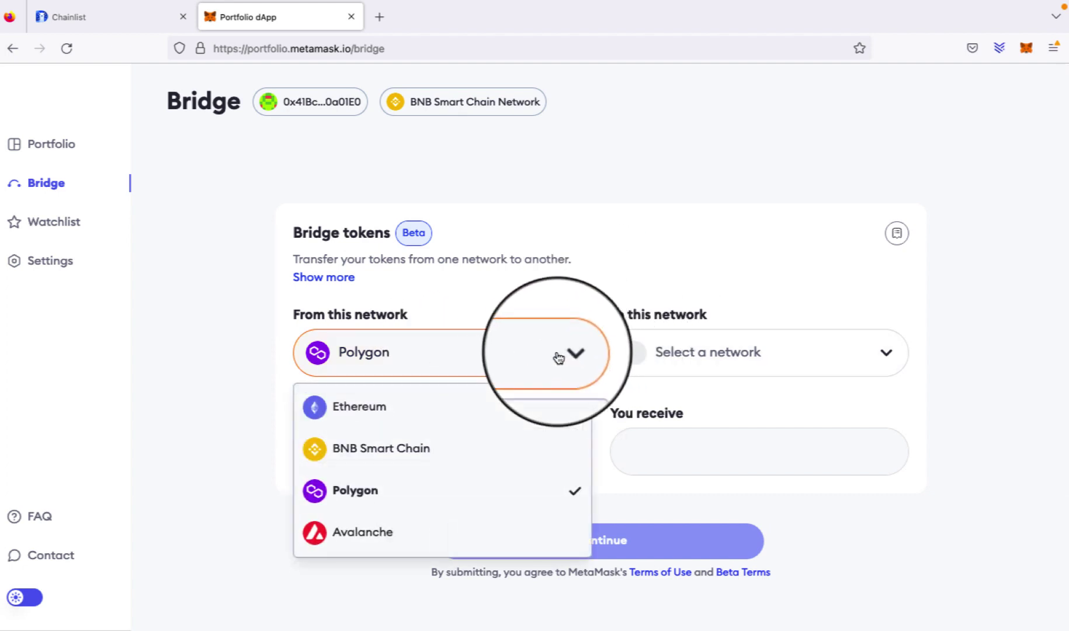
click(431, 449)
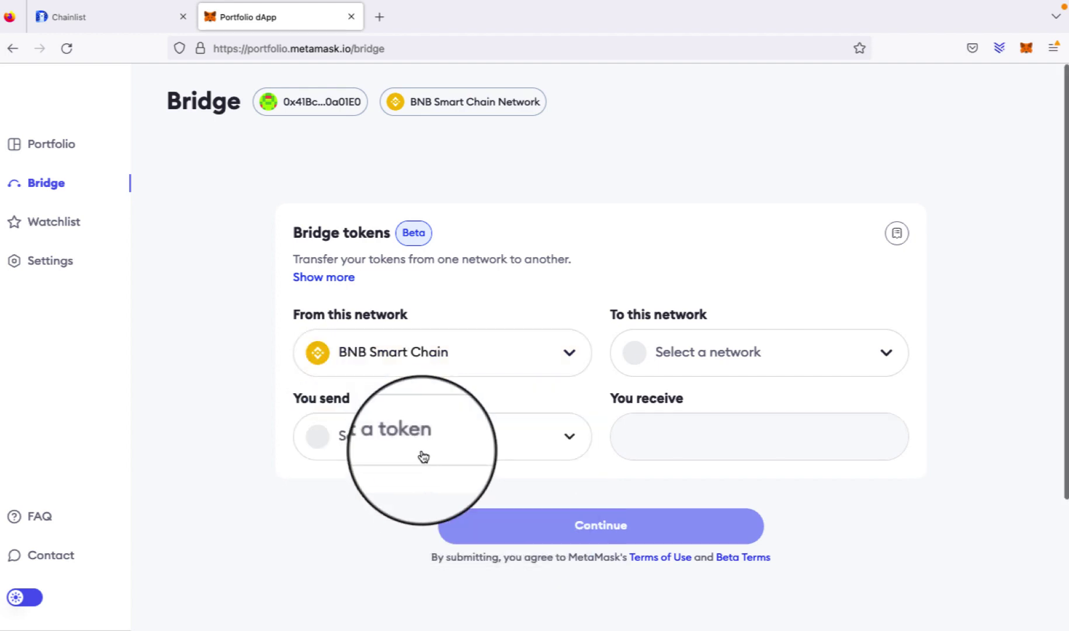
Set up a MetaMask swap of the maximum BUSD amount to USDT on Binance Smart Chain Mainnet and request its quote.
click(1027, 47)
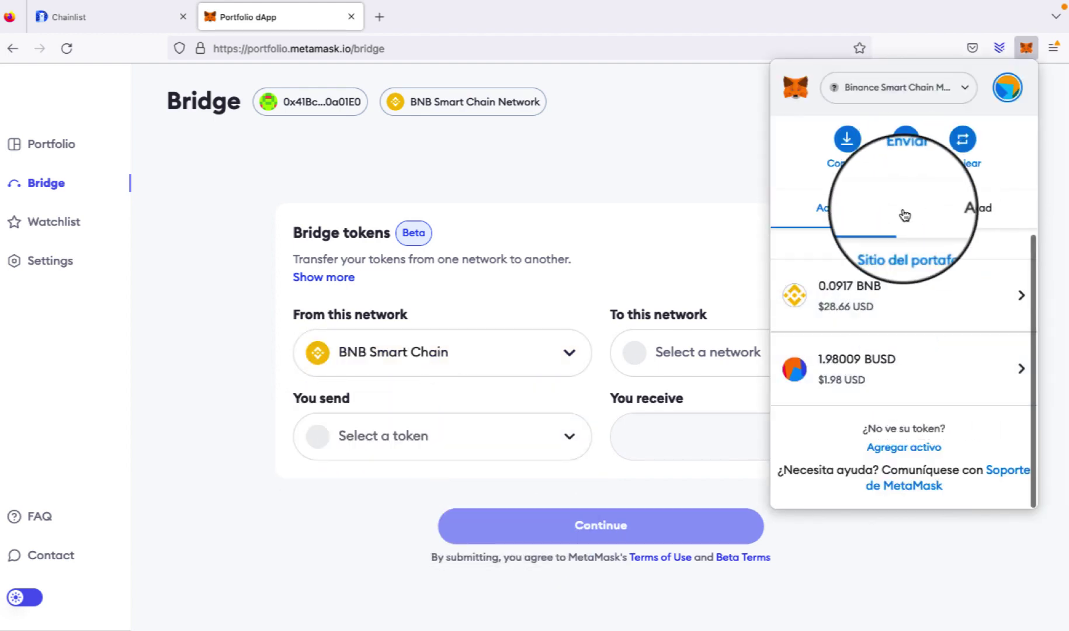
scroll(843, 193, up, 3)
click(963, 292)
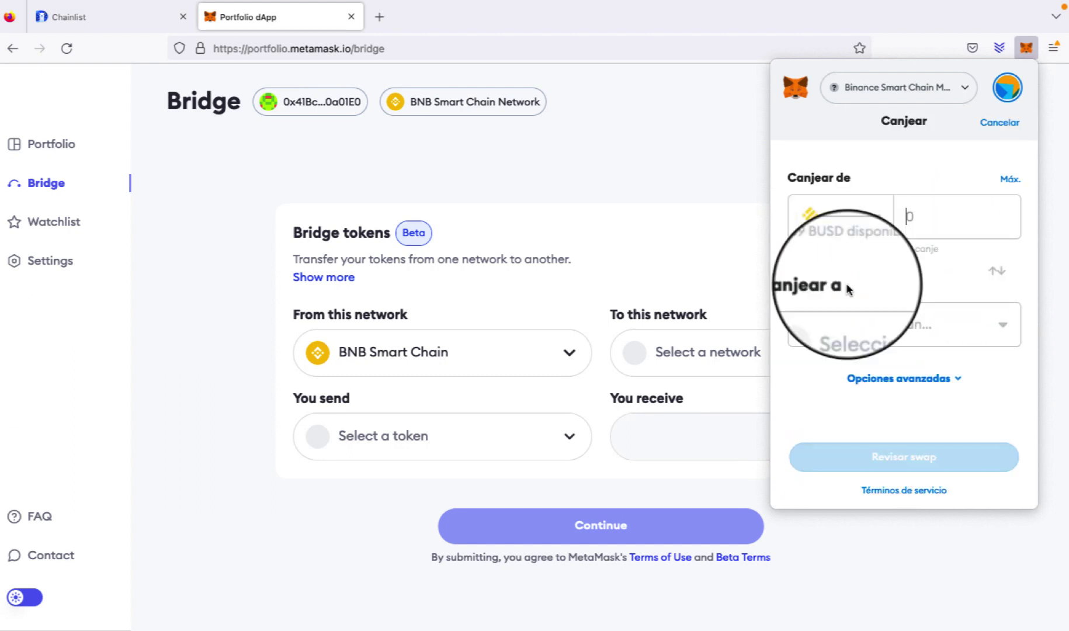
click(852, 327)
click(846, 400)
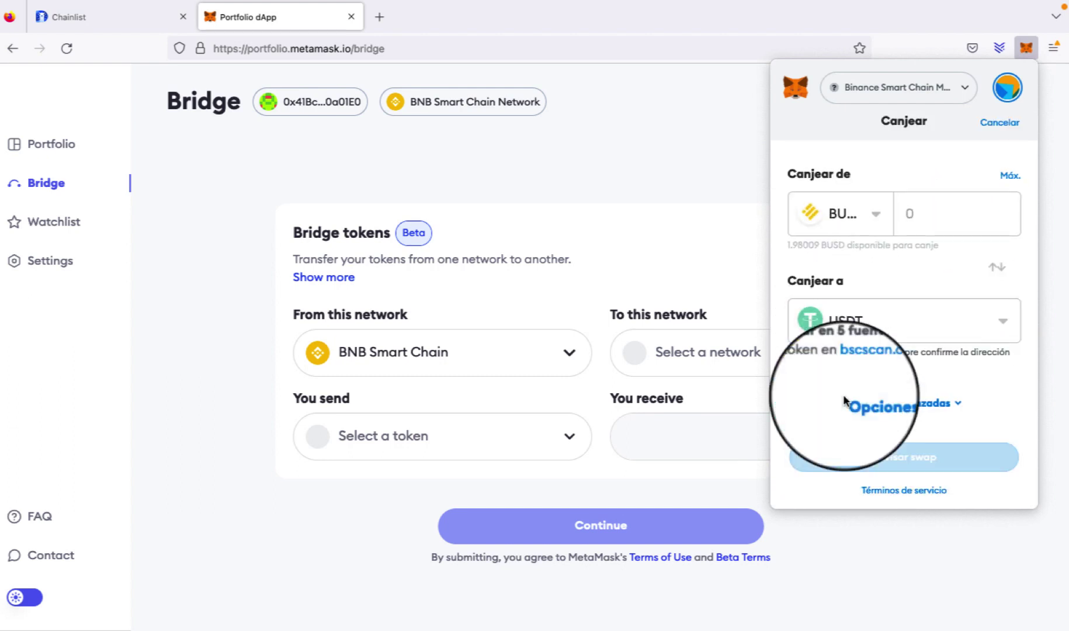
click(1011, 179)
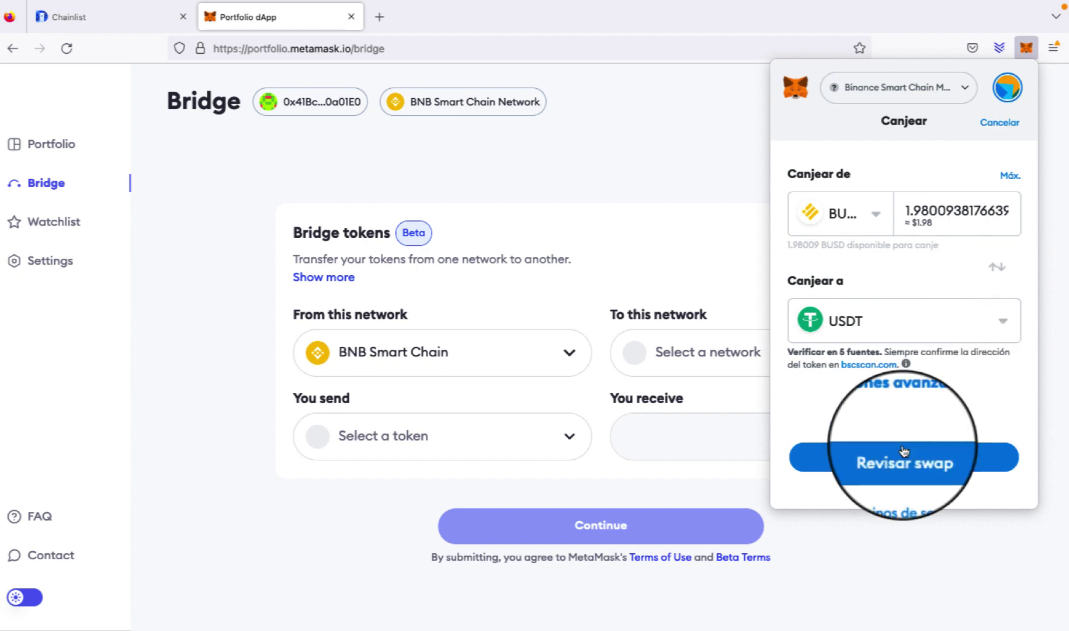
click(921, 463)
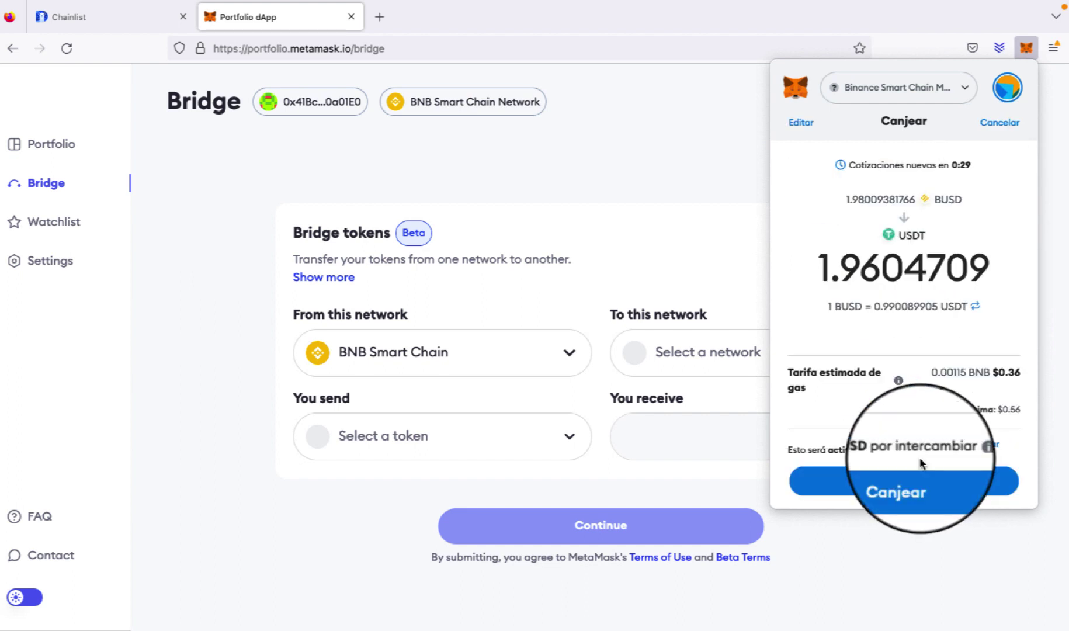
Execute the quoted BUSD to USDT swap and check the wallet's updated token balances.
scroll(919, 356, down, 1)
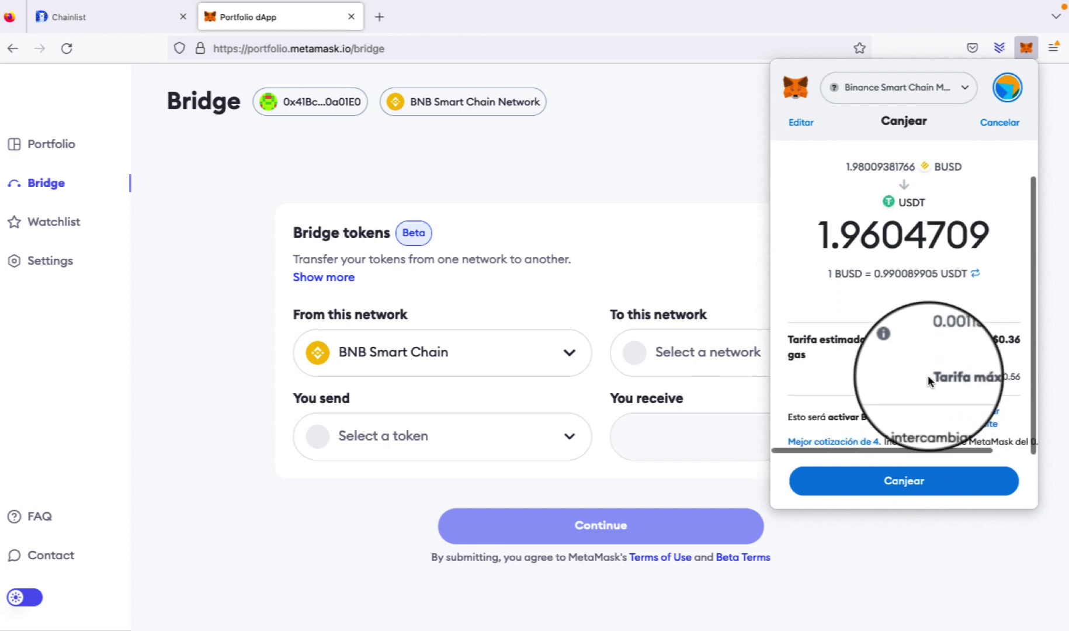
click(904, 483)
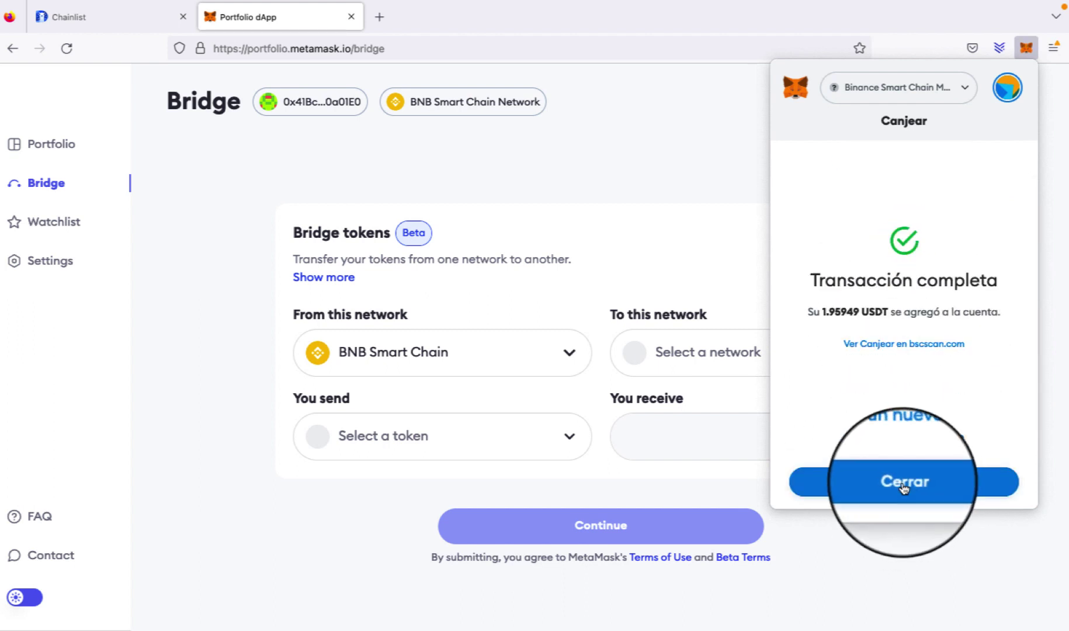
click(903, 485)
scroll(818, 409, down, 4)
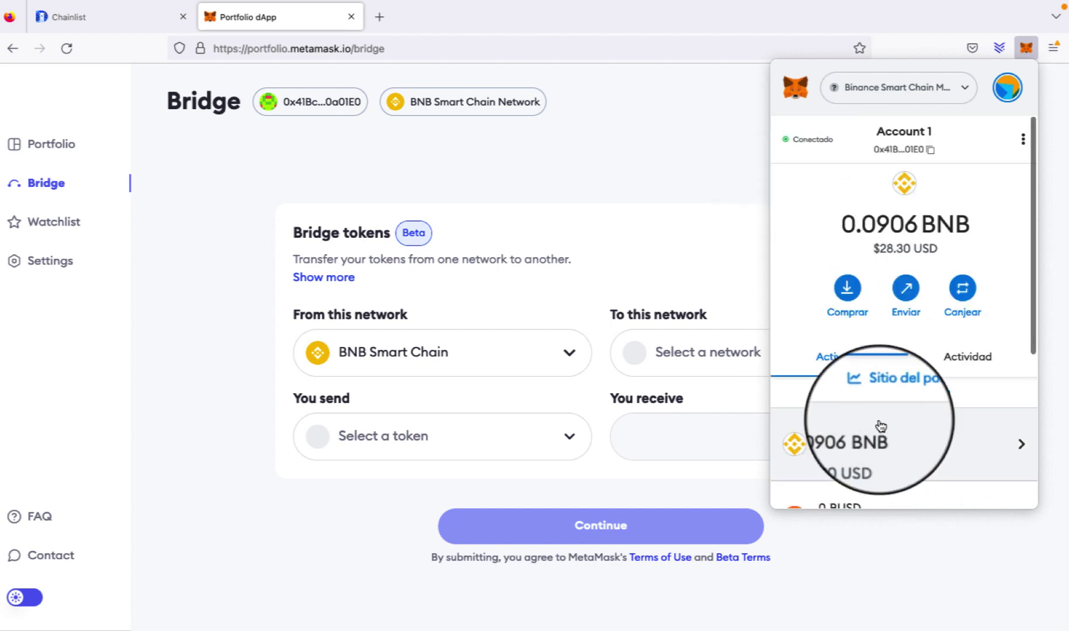
scroll(876, 418, up, 1)
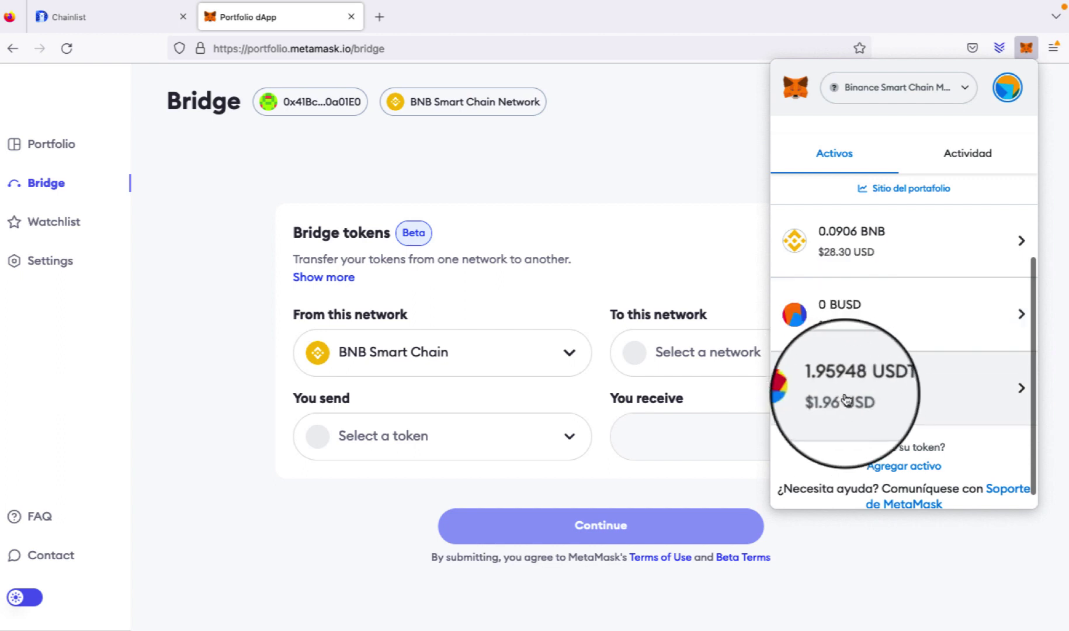
click(584, 299)
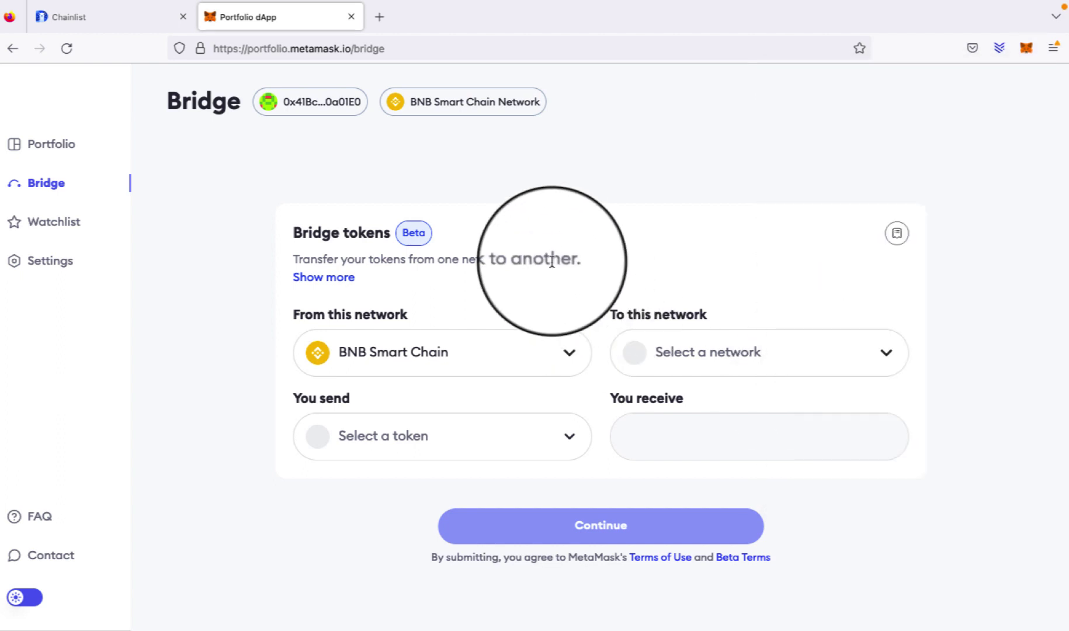
Try to get a bridge quote for sending 1 USDT from BNB Smart Chain to Polygon.
click(526, 435)
click(443, 510)
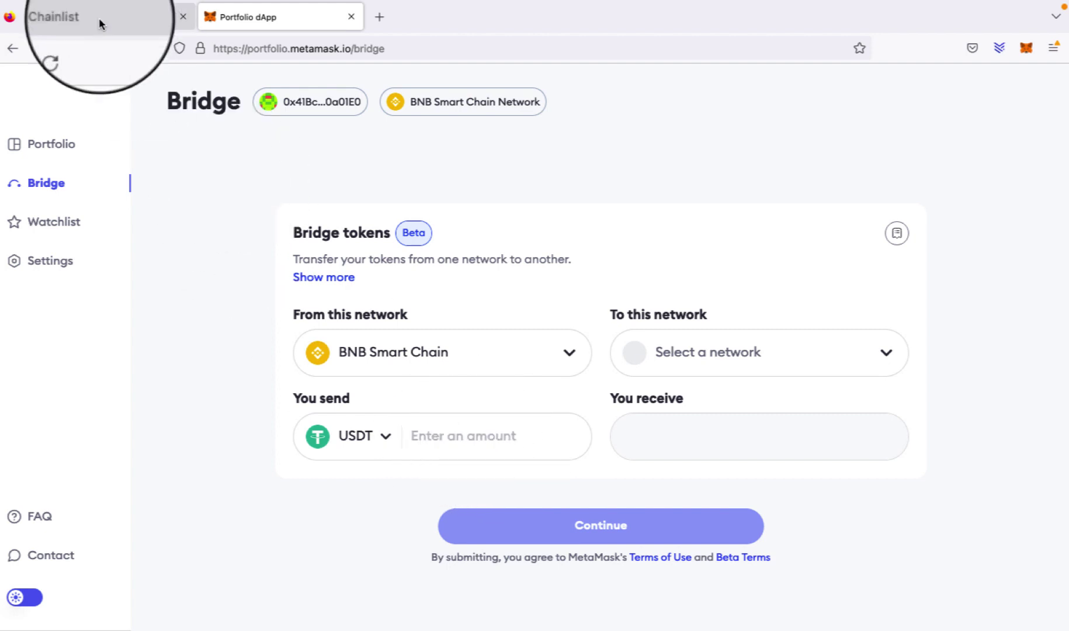
click(66, 49)
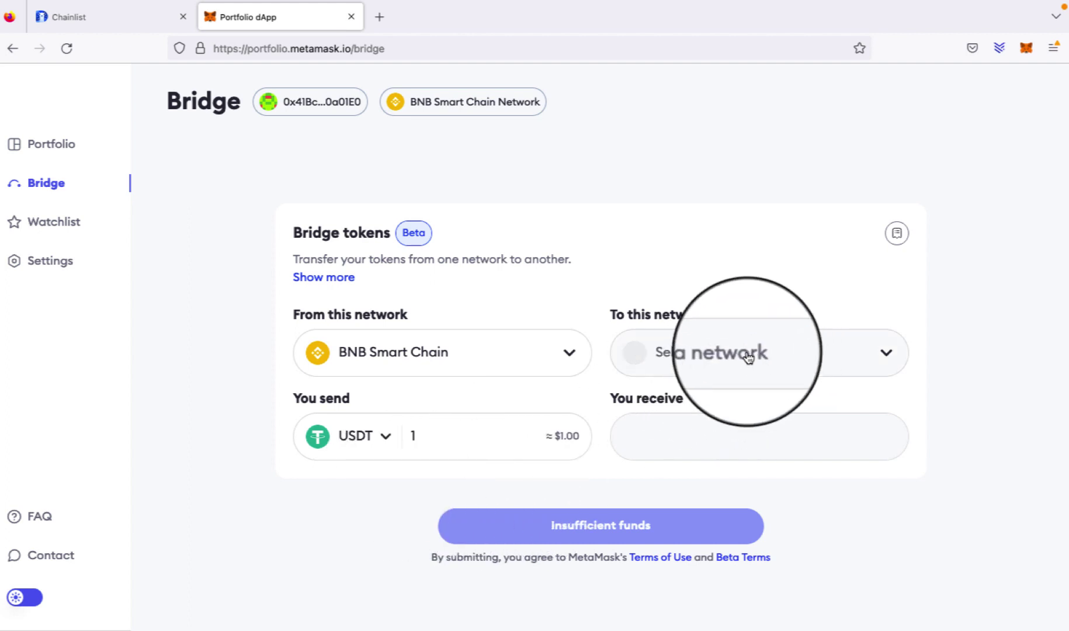
click(768, 356)
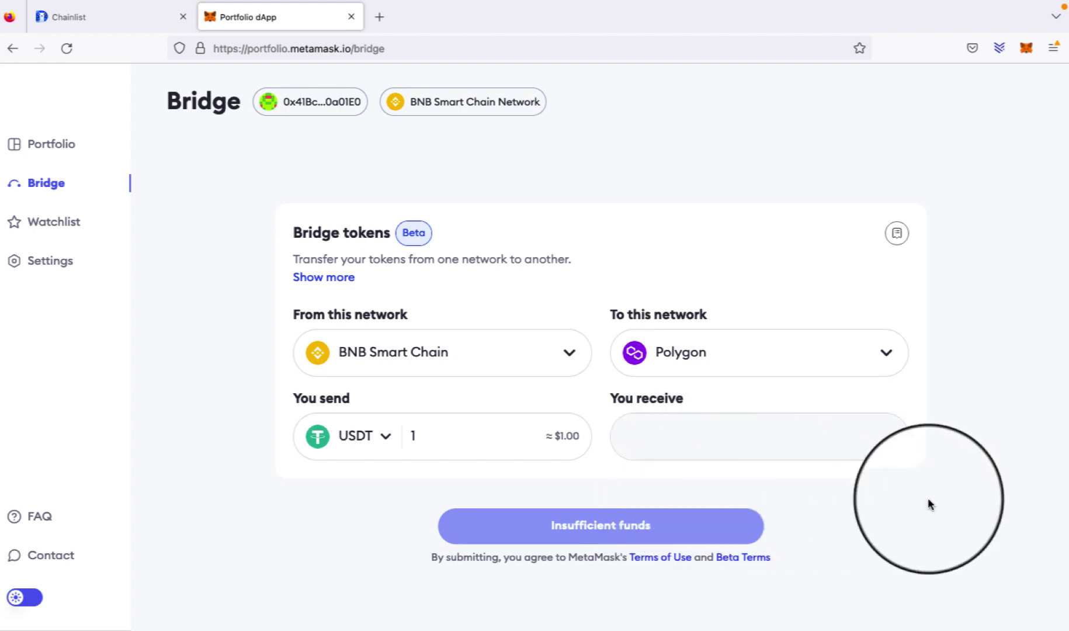
scroll(900, 514, down, 3)
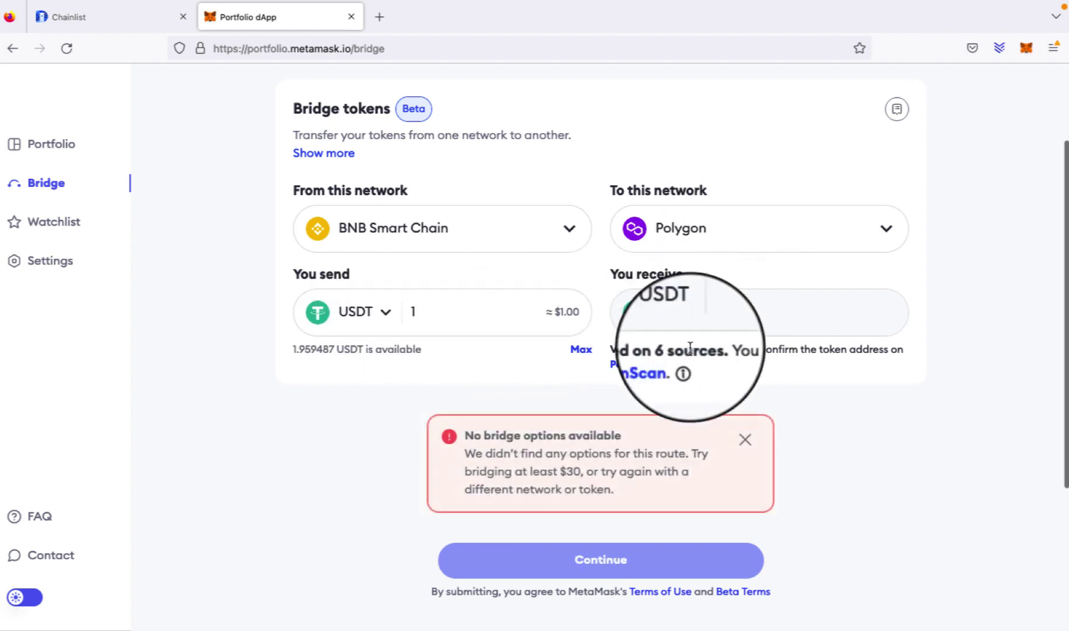
Set the bridge to send 30.345341 USDT from BNB Smart Chain to Polygon and view the quote.
click(1026, 48)
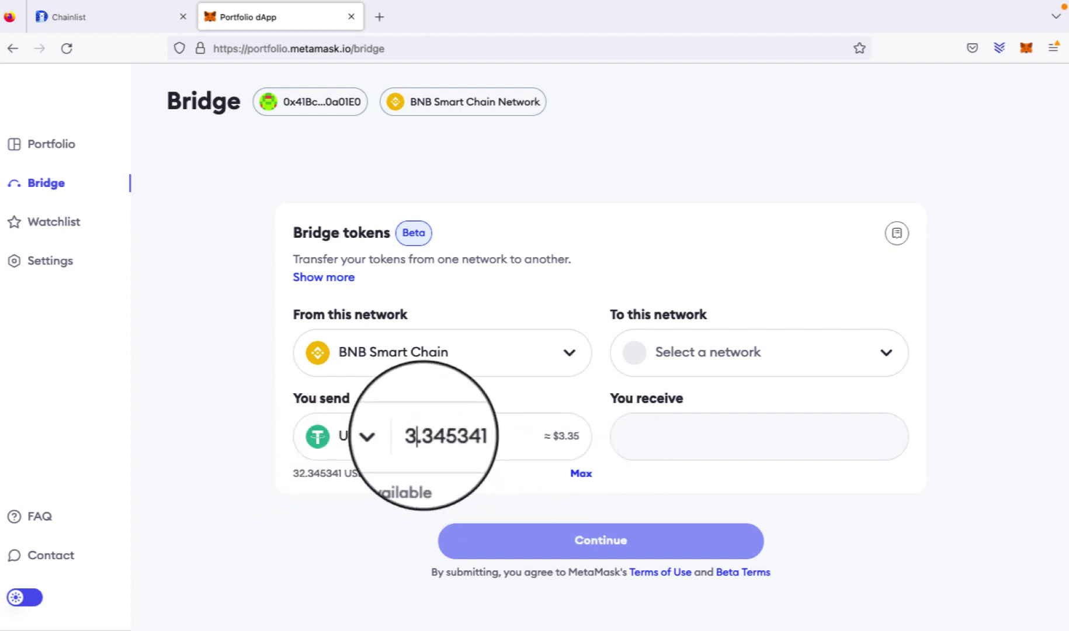
click(802, 354)
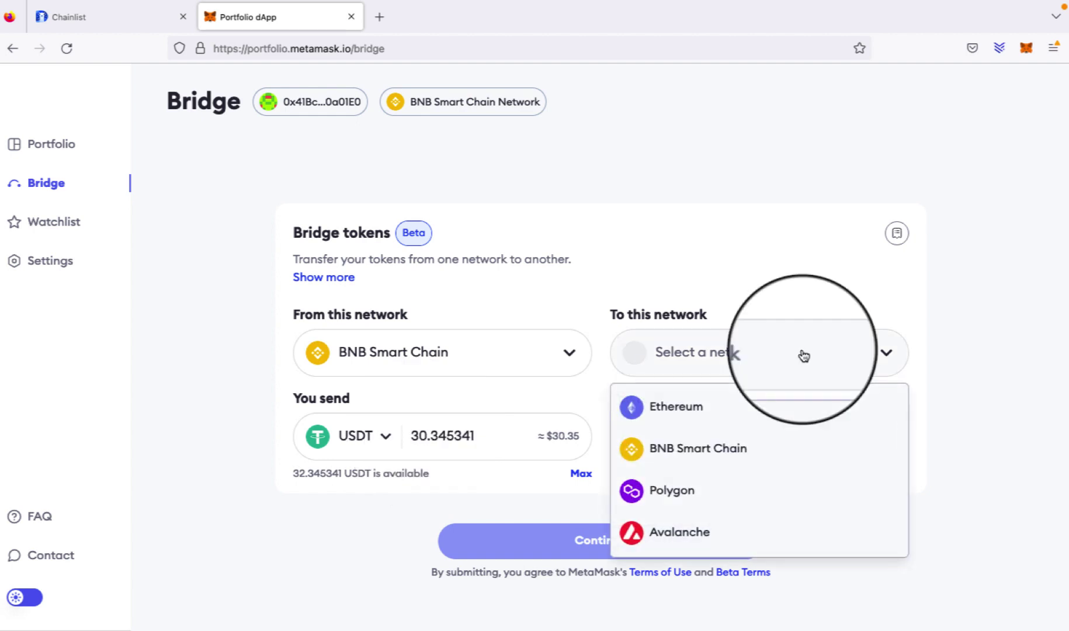
click(709, 498)
scroll(489, 513, down, 2)
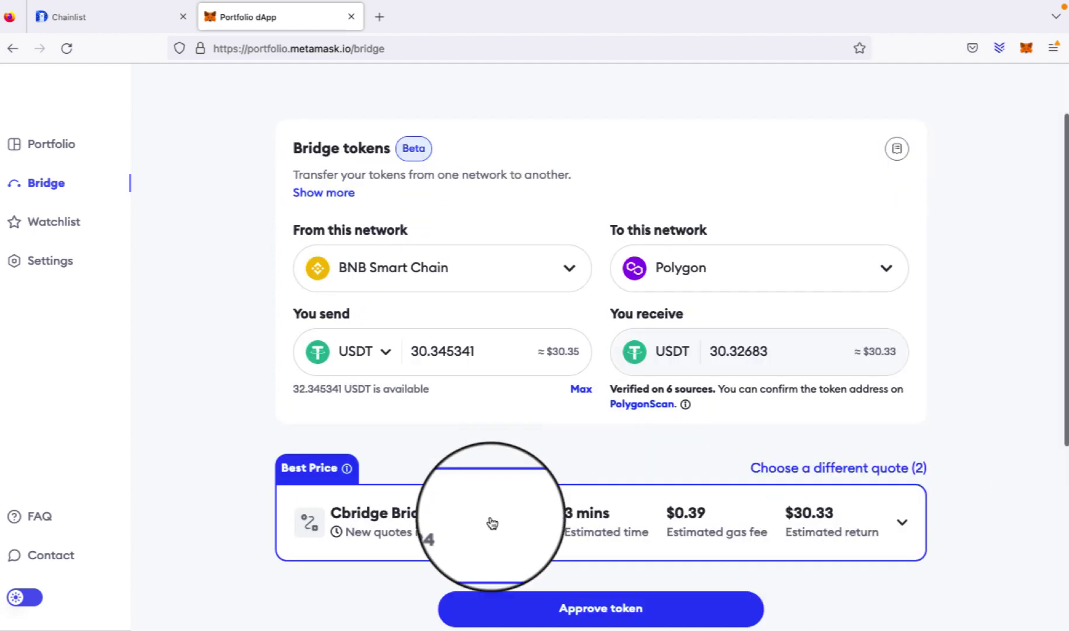
Approve USDT access for the Cbridge Bridge quote, and submit and confirm the bridge transaction in MetaMask.
click(565, 611)
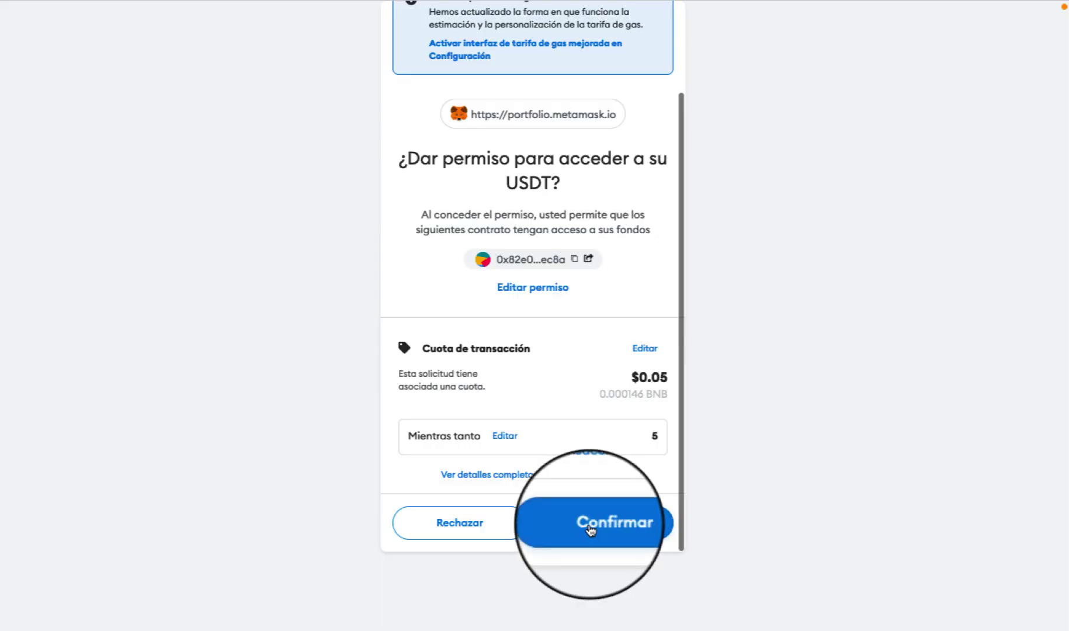
click(588, 523)
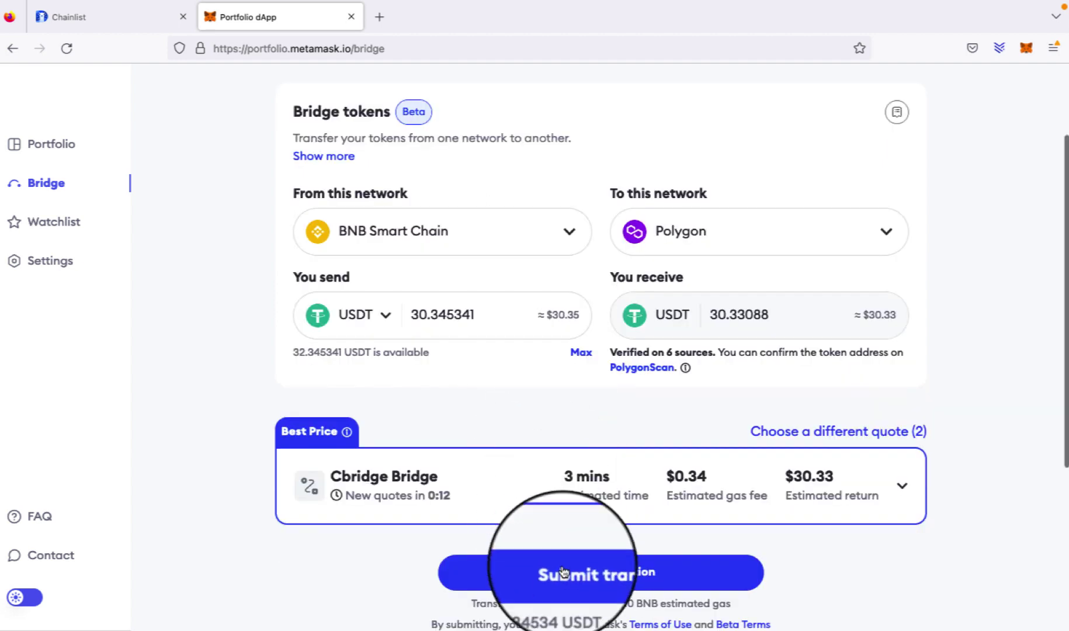
click(584, 573)
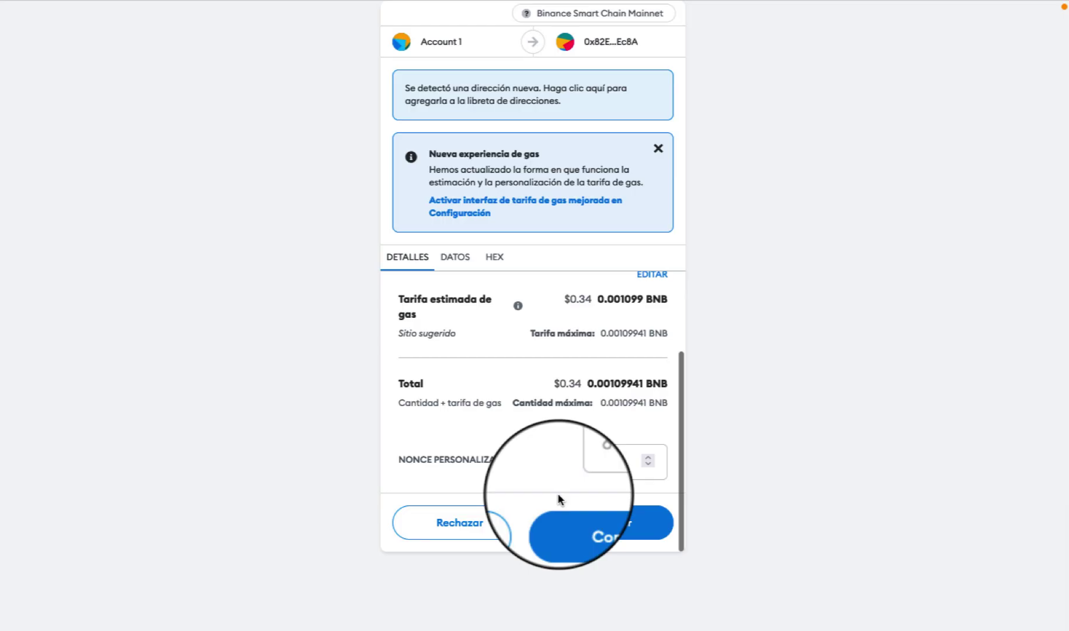
click(591, 520)
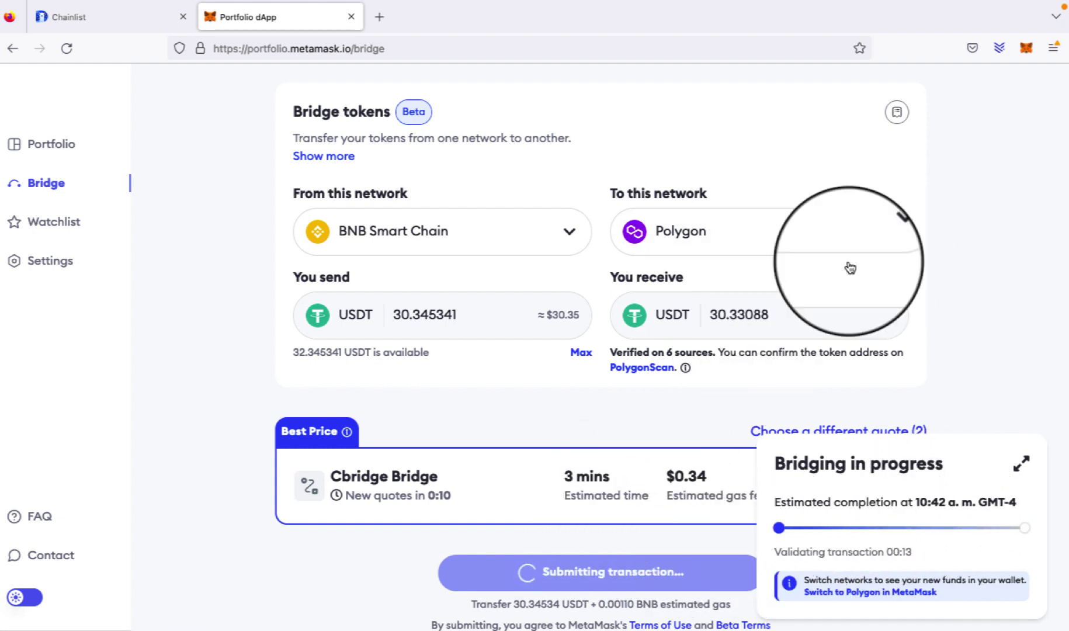
Check the wallet's remaining token balances on Binance Smart Chain Mainnet while the bridge runs.
click(1027, 47)
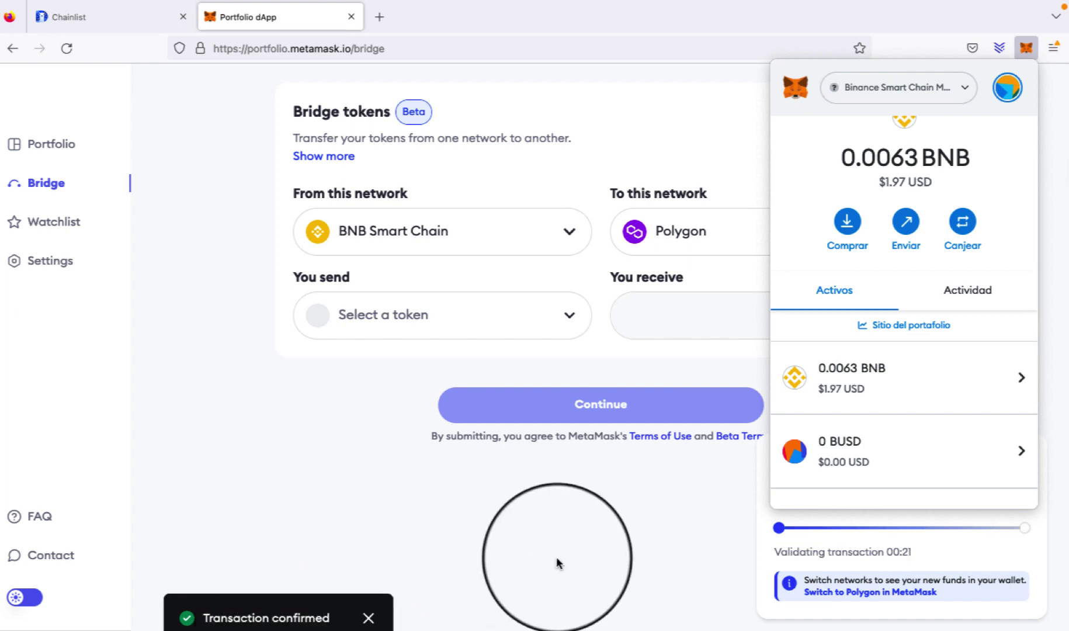
scroll(849, 450, down, 2)
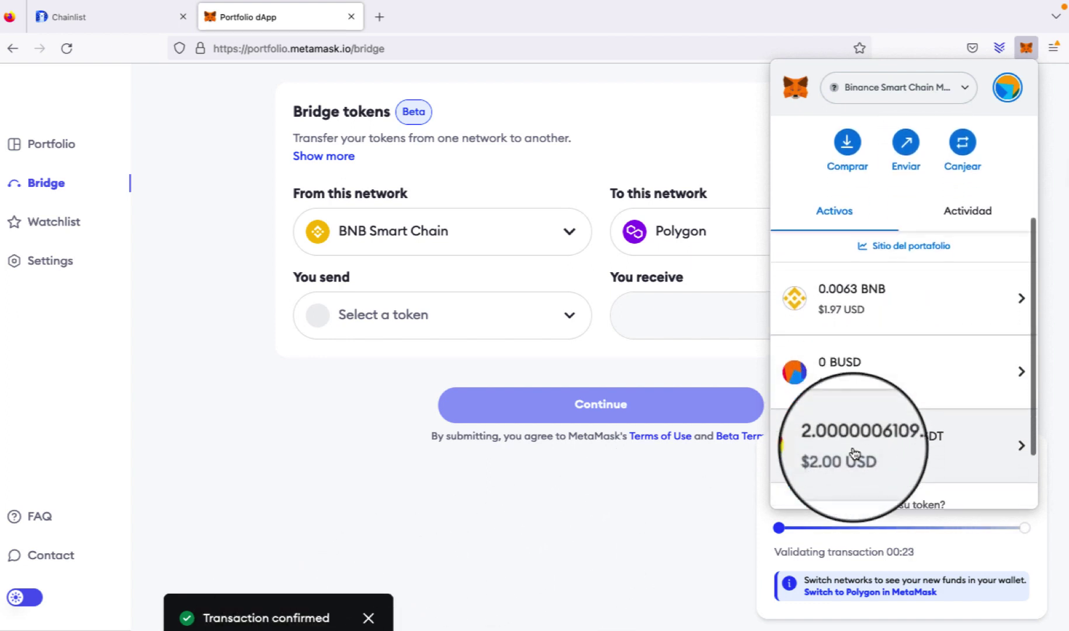
scroll(854, 453, up, 2)
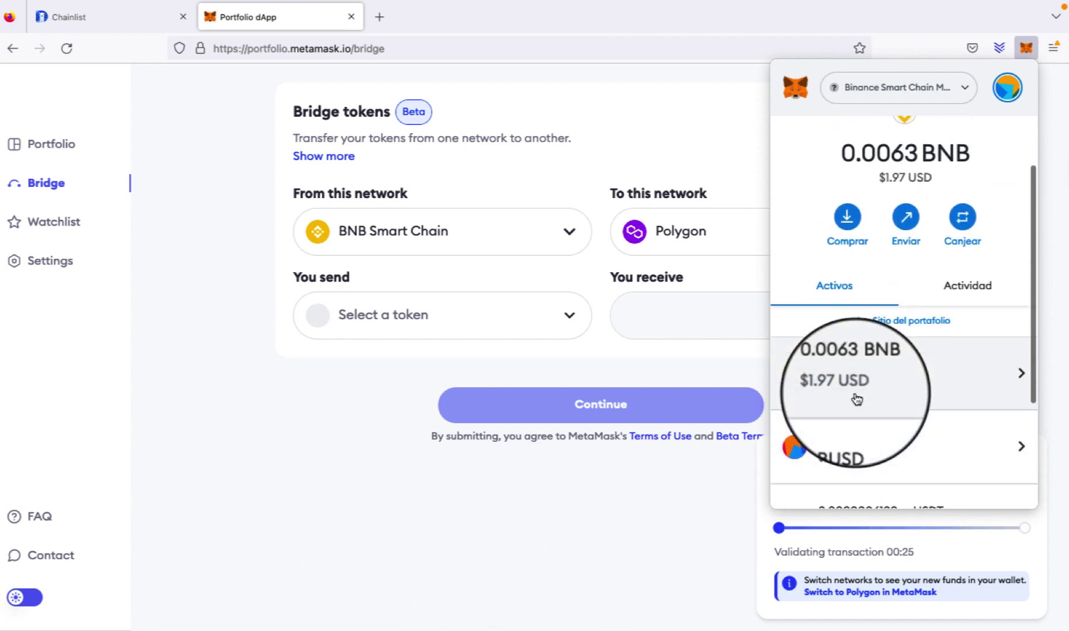
scroll(856, 399, down, 4)
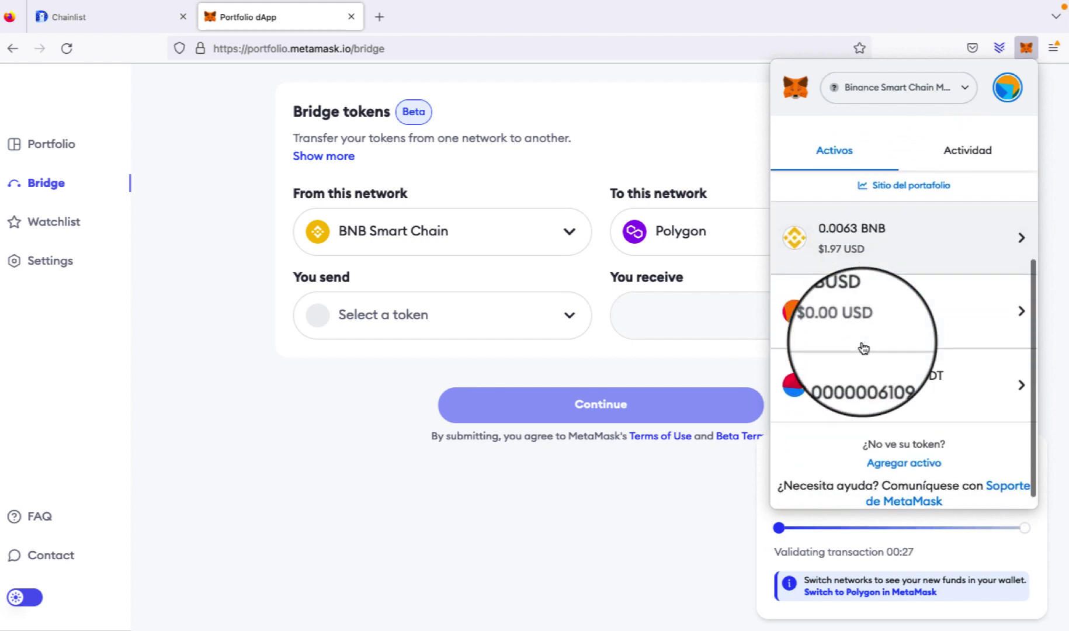
Switch MetaMask to Polygon from the bridge progress notice and add the suggested USDT token to the wallet.
click(847, 591)
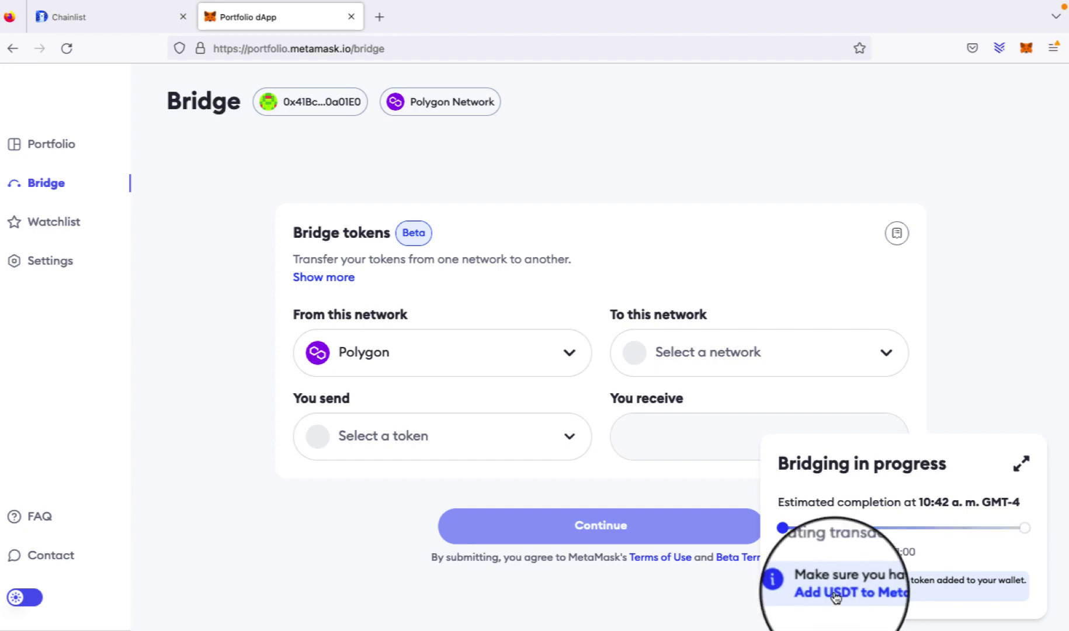
click(845, 592)
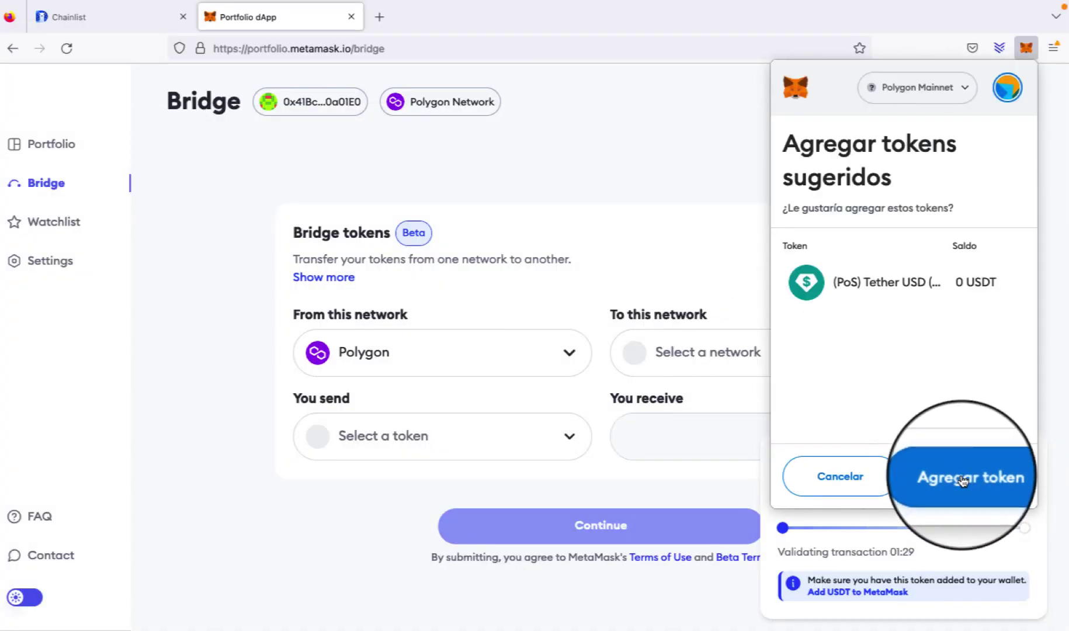
click(963, 479)
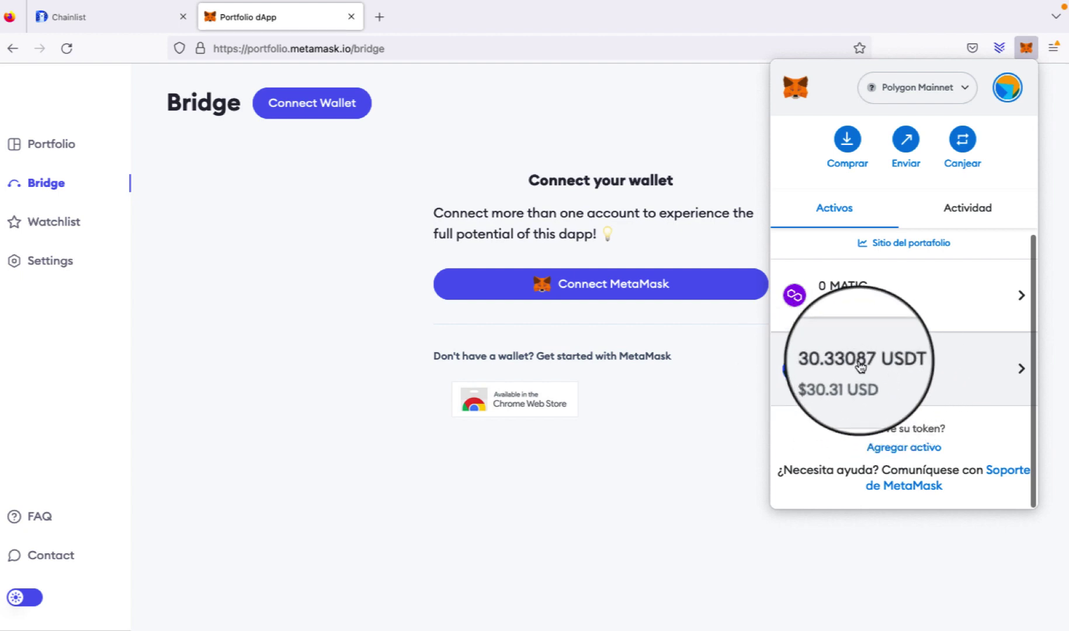
Check the MATIC and bridged USDT balances in the wallet on Polygon Mainnet.
scroll(882, 340, up, 2)
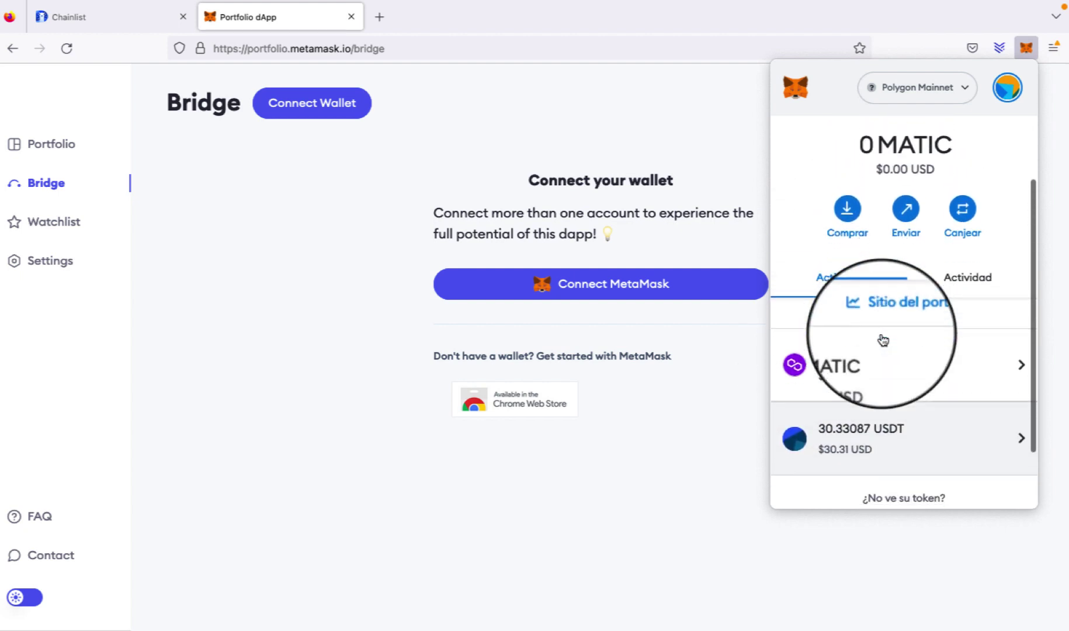
scroll(883, 340, down, 2)
scroll(882, 340, up, 3)
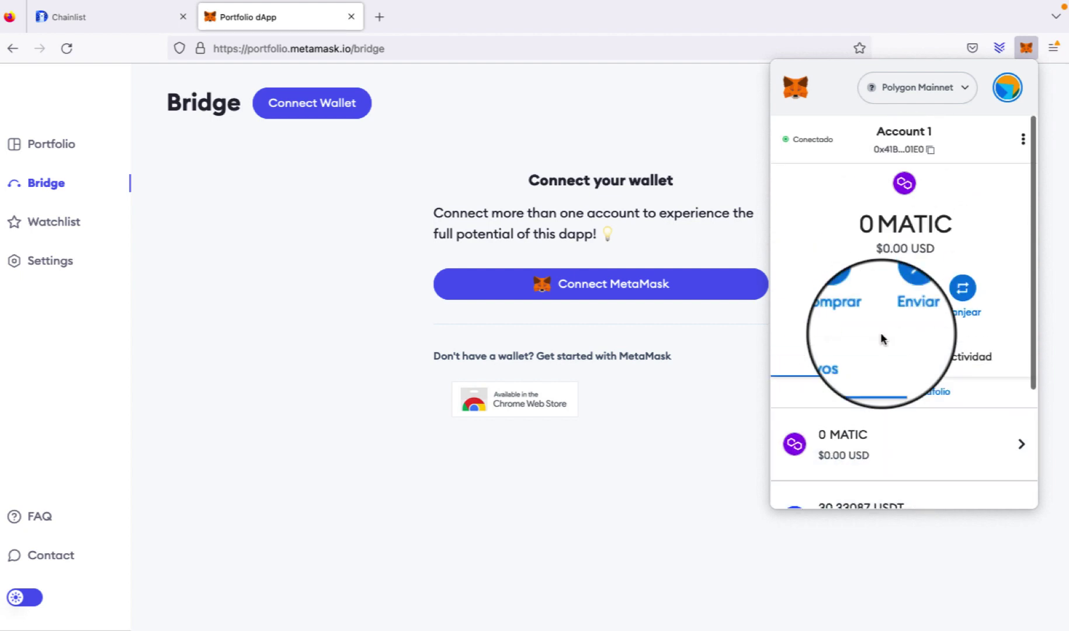
click(442, 161)
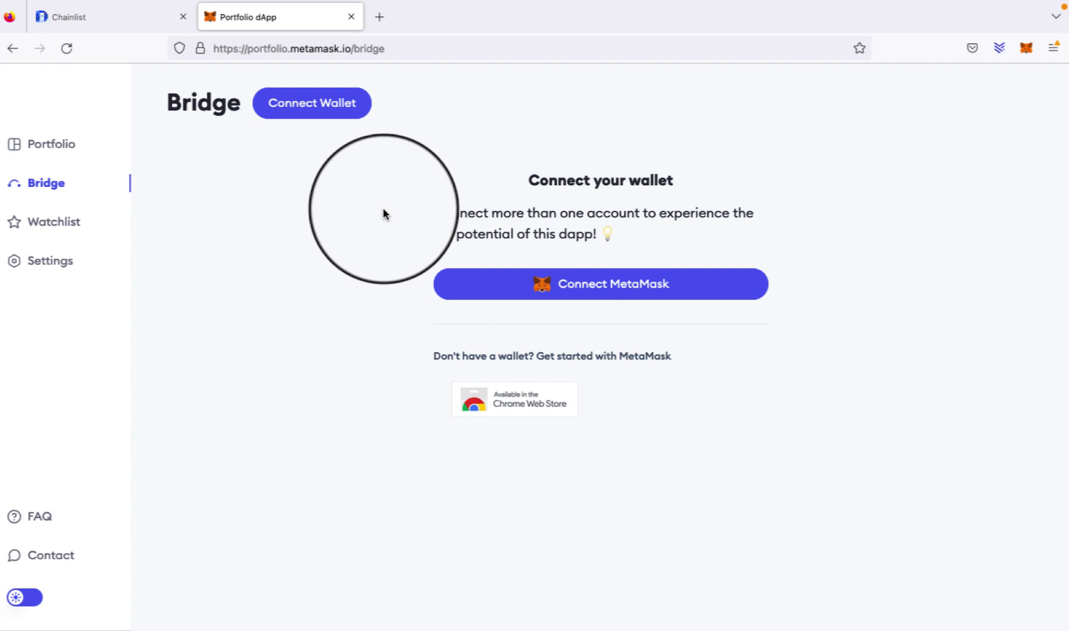
Switch to the Sui wallet and review the network options in its settings.
mouse_move(614, 5)
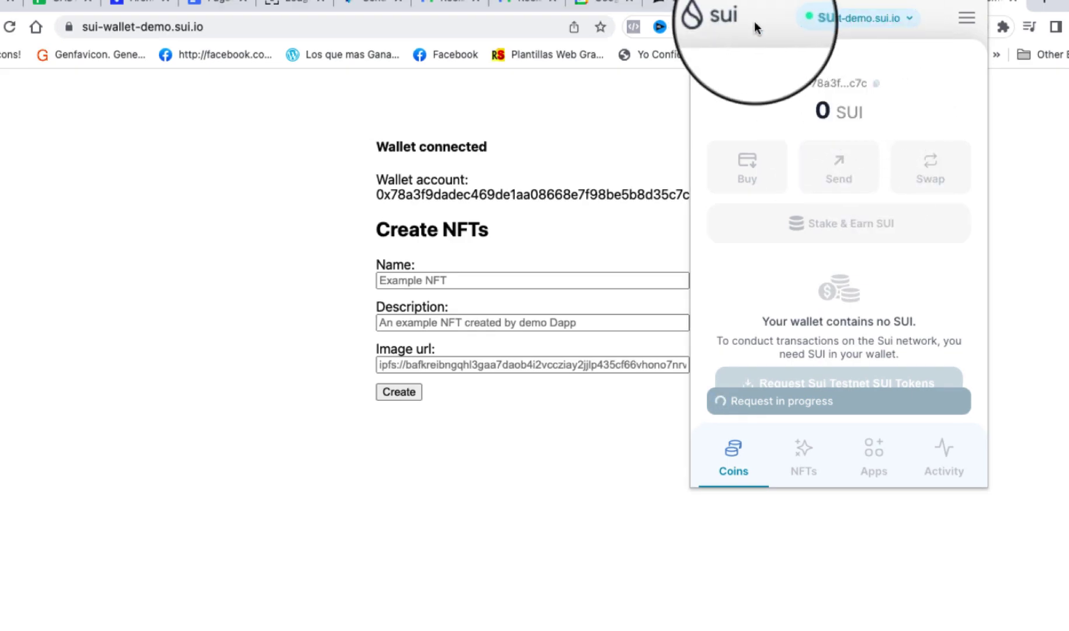
click(968, 25)
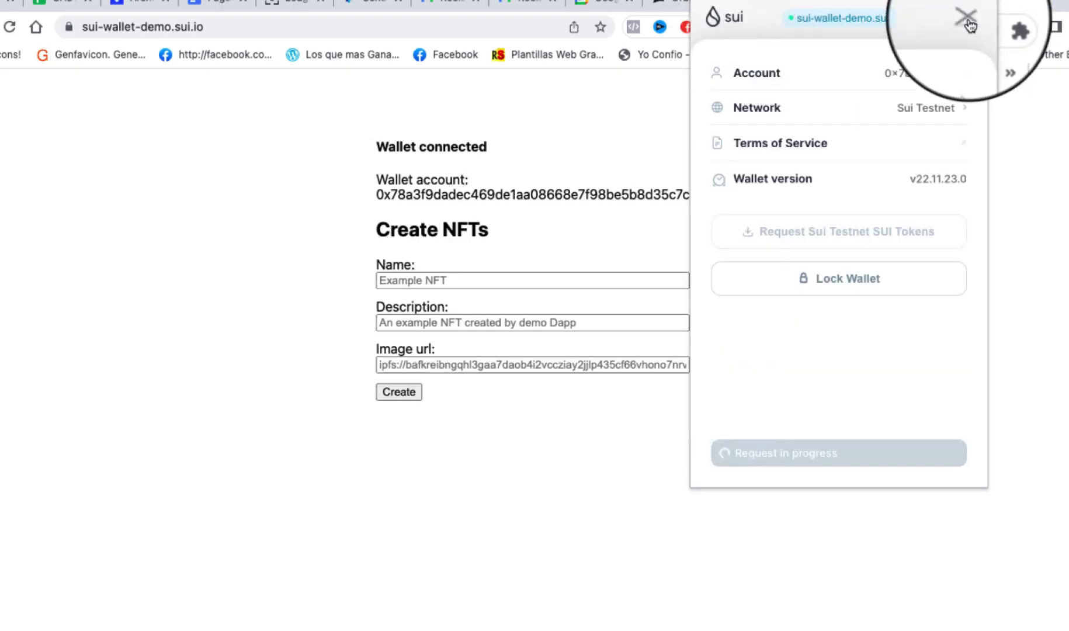
click(935, 112)
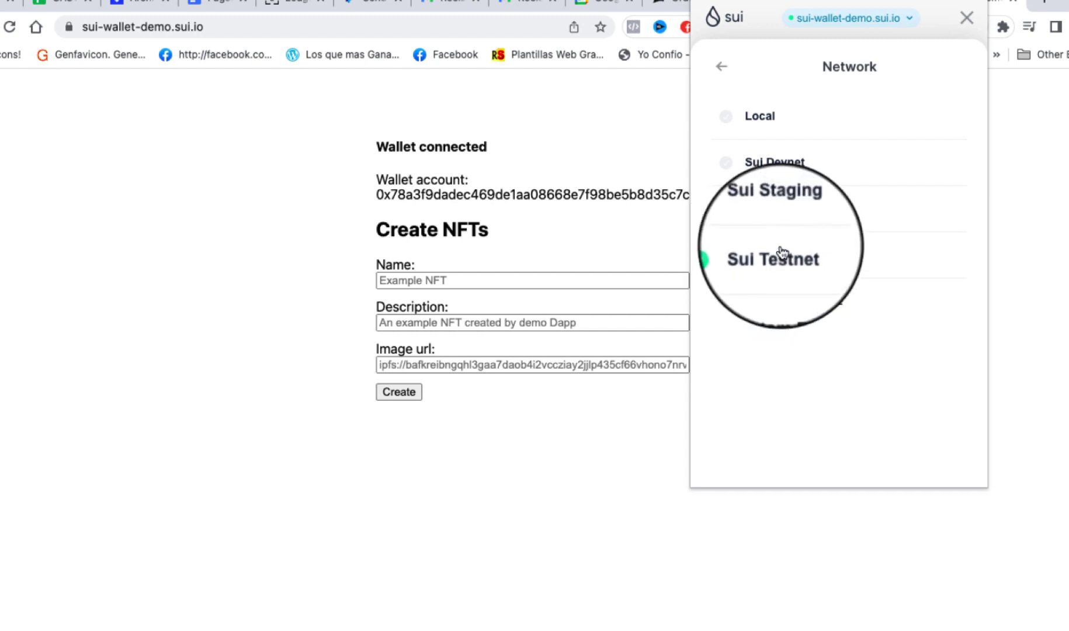
click(967, 17)
click(966, 17)
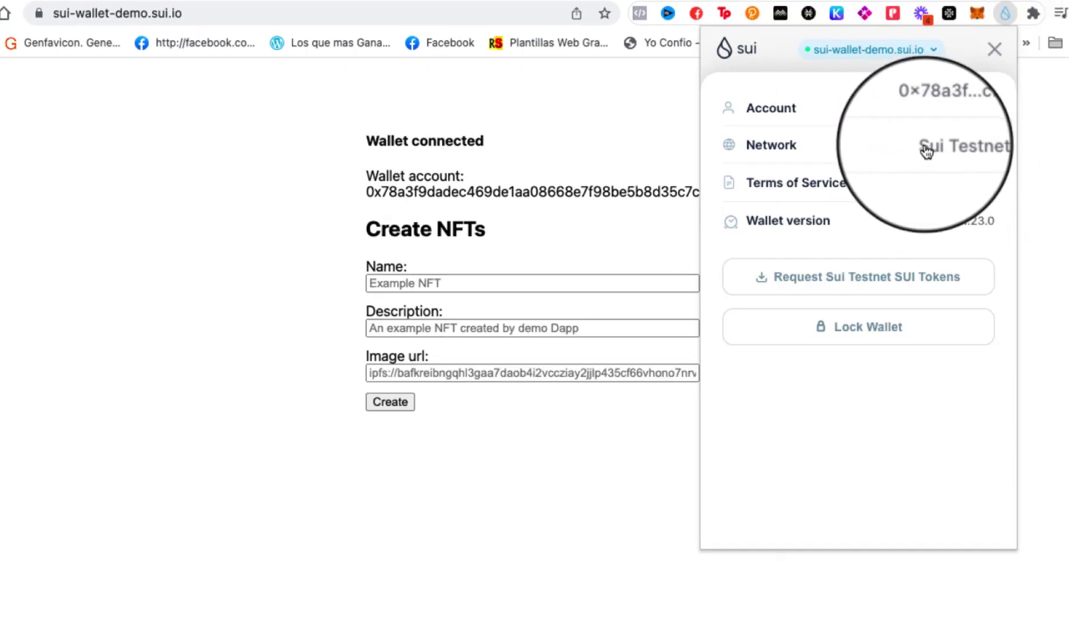
Check the selected network in the wallet settings and request Sui Testnet SUI tokens for the account.
click(929, 147)
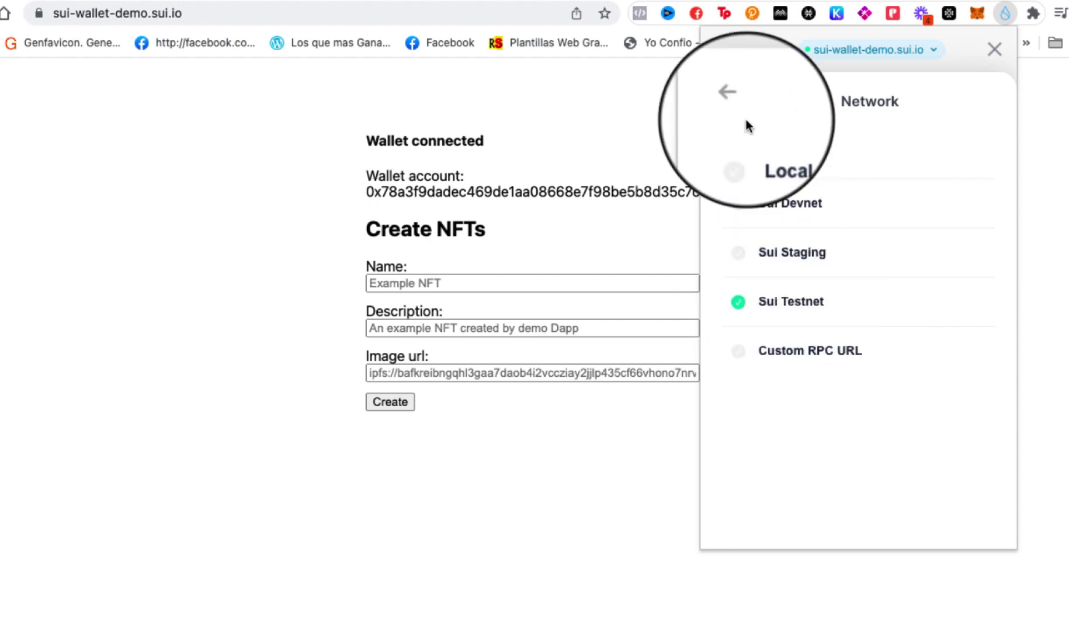
click(734, 101)
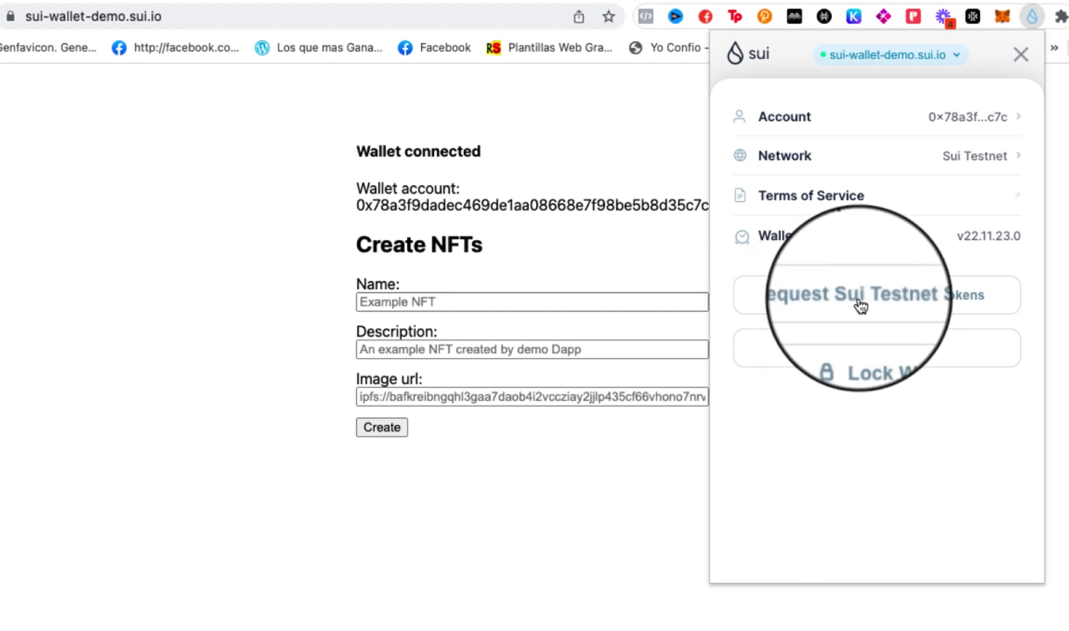
click(865, 295)
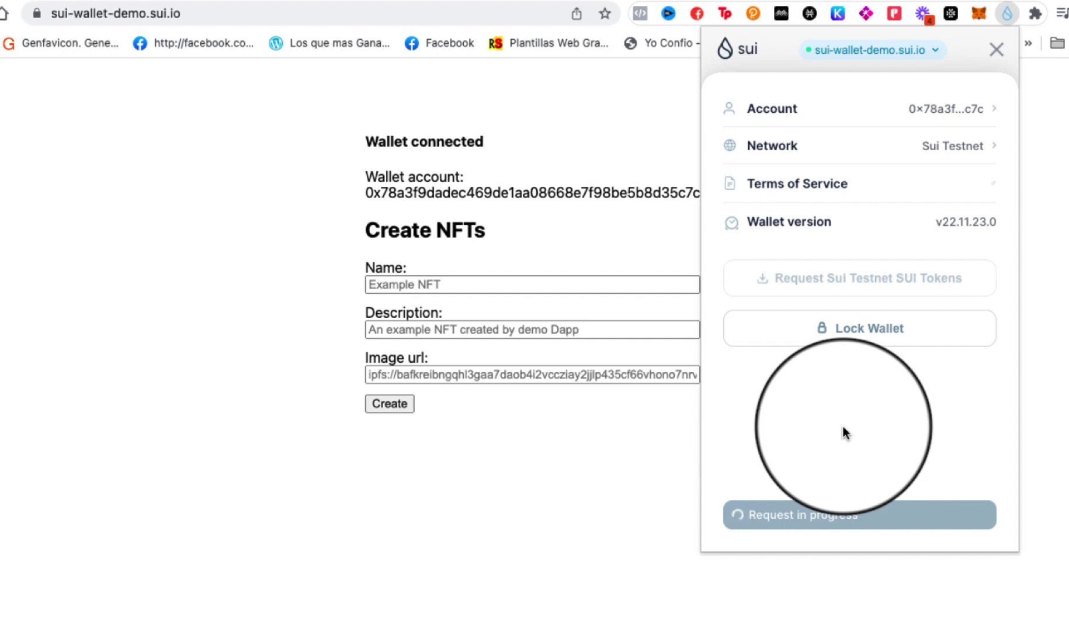
double_click(820, 104)
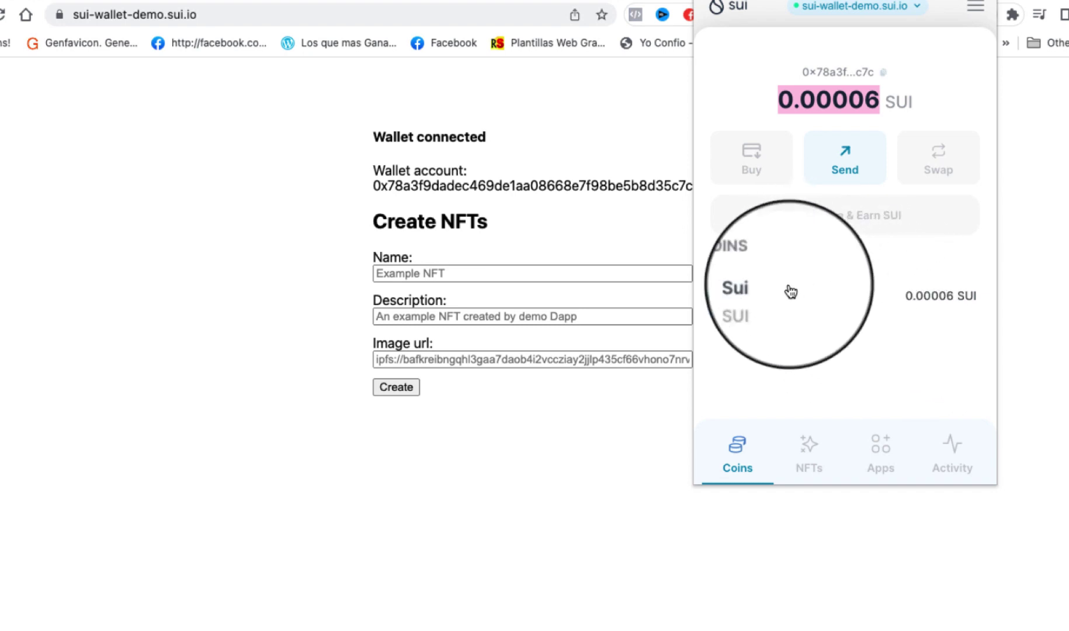
Look through the Sui wallet's app playground and view the details of the Example NFT in the collection.
click(876, 461)
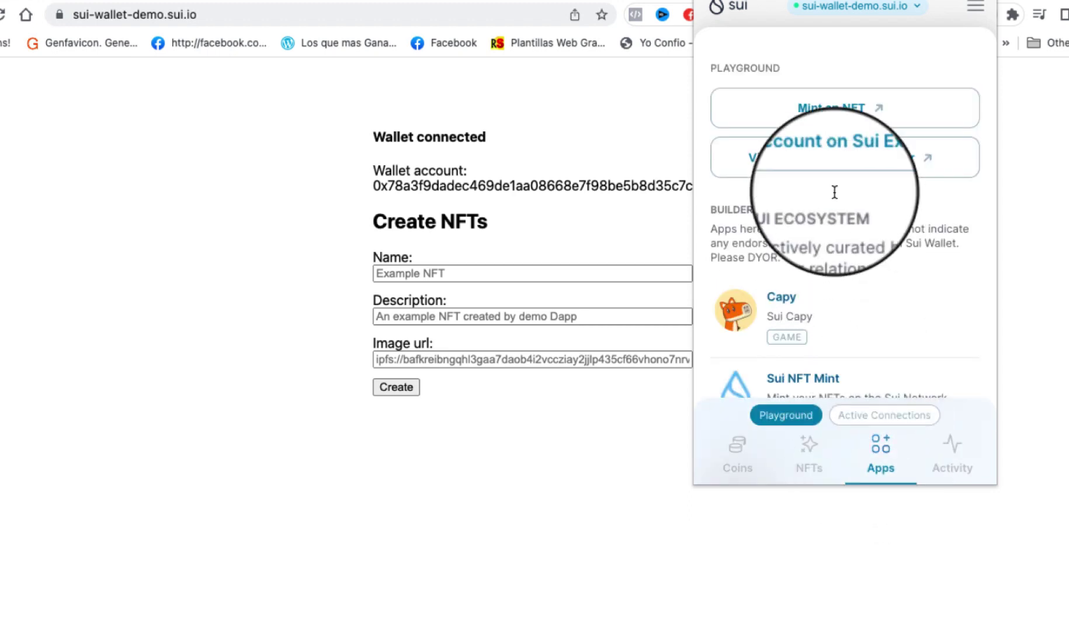
click(806, 113)
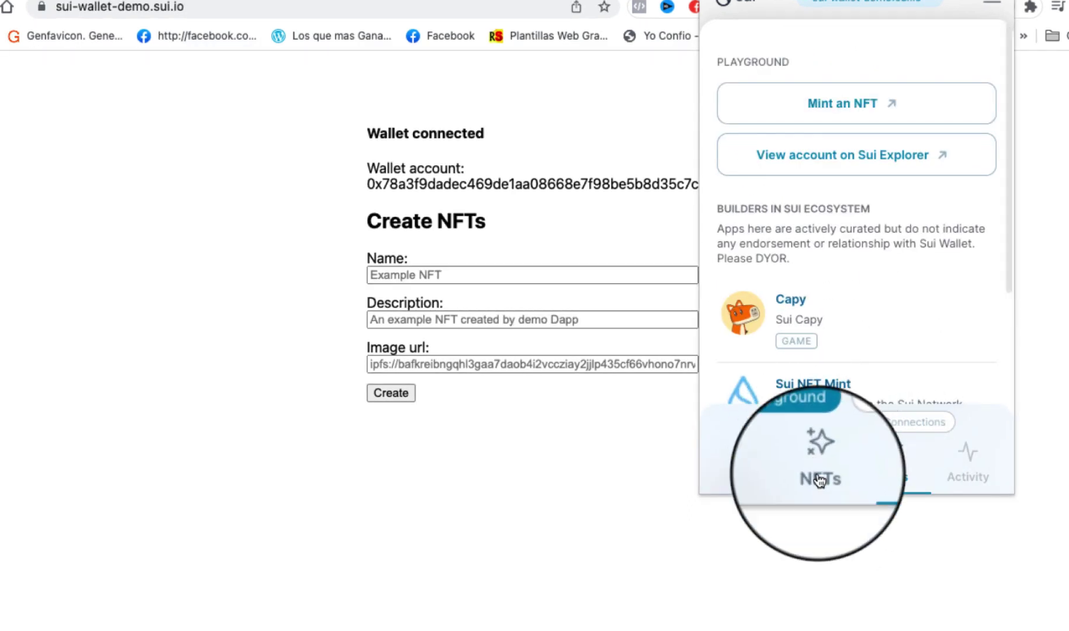
click(820, 477)
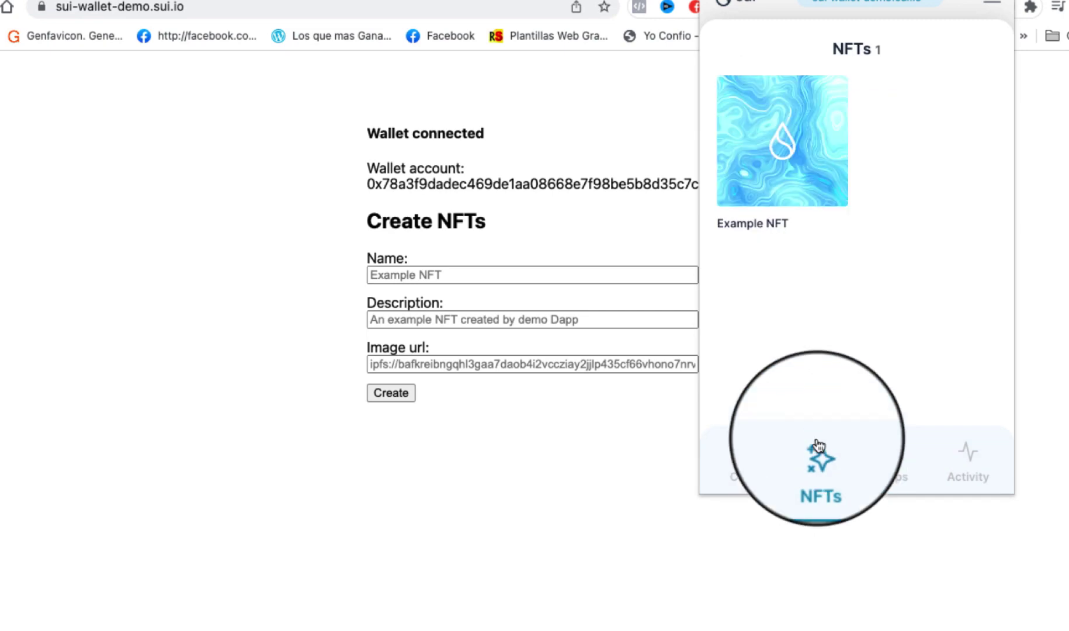
click(775, 168)
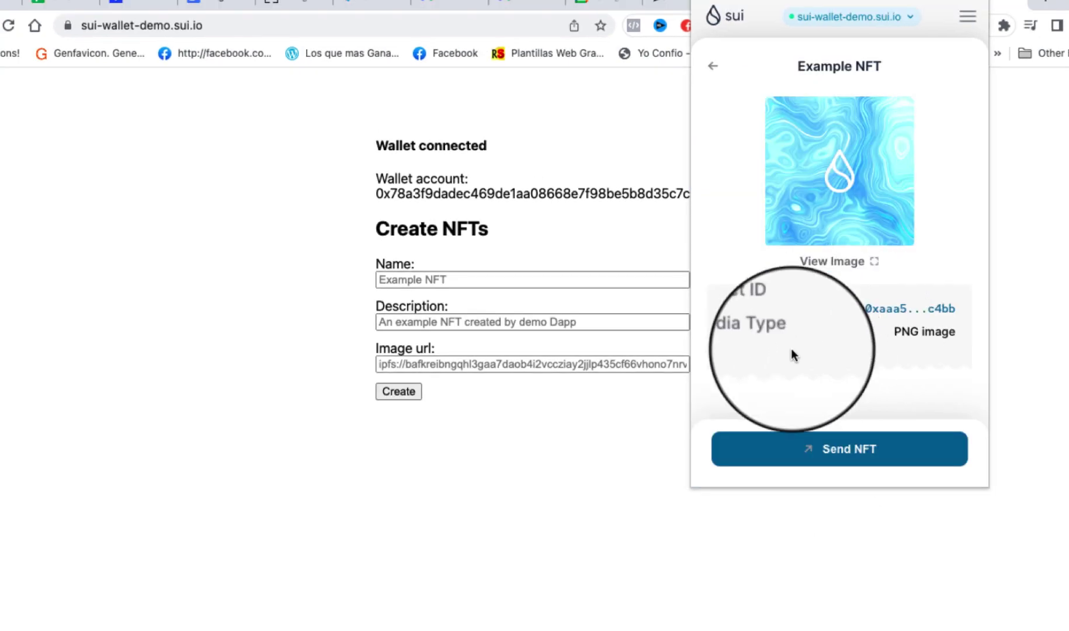
click(713, 65)
Copy the link of a portrait from the Google image results and paste it as the new NFT's image url.
click(590, 426)
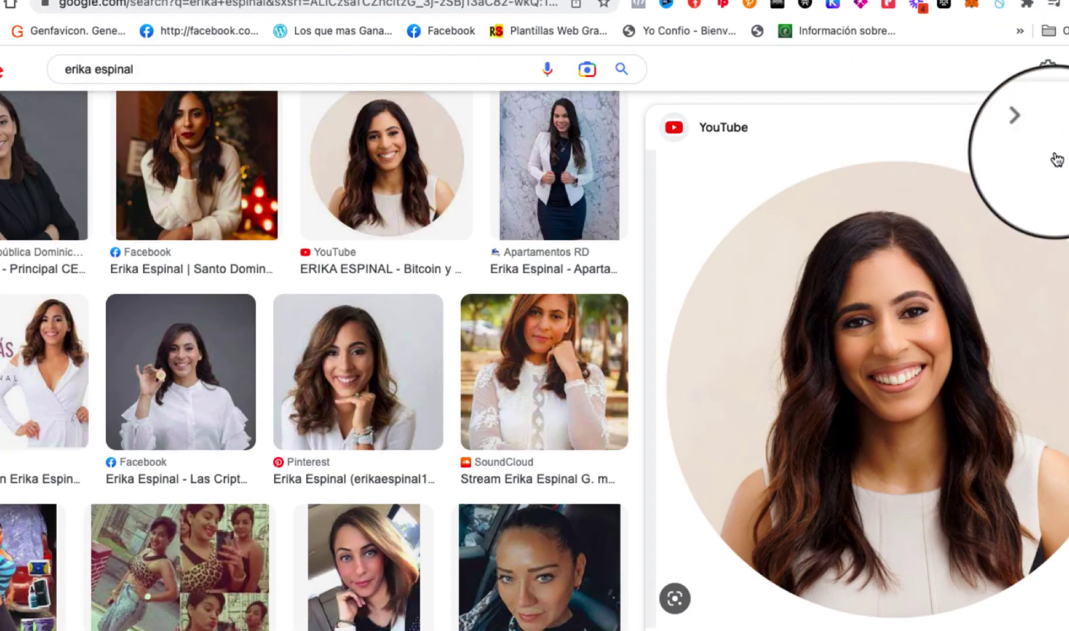
click(1055, 153)
key(Escape)
right_click(883, 446)
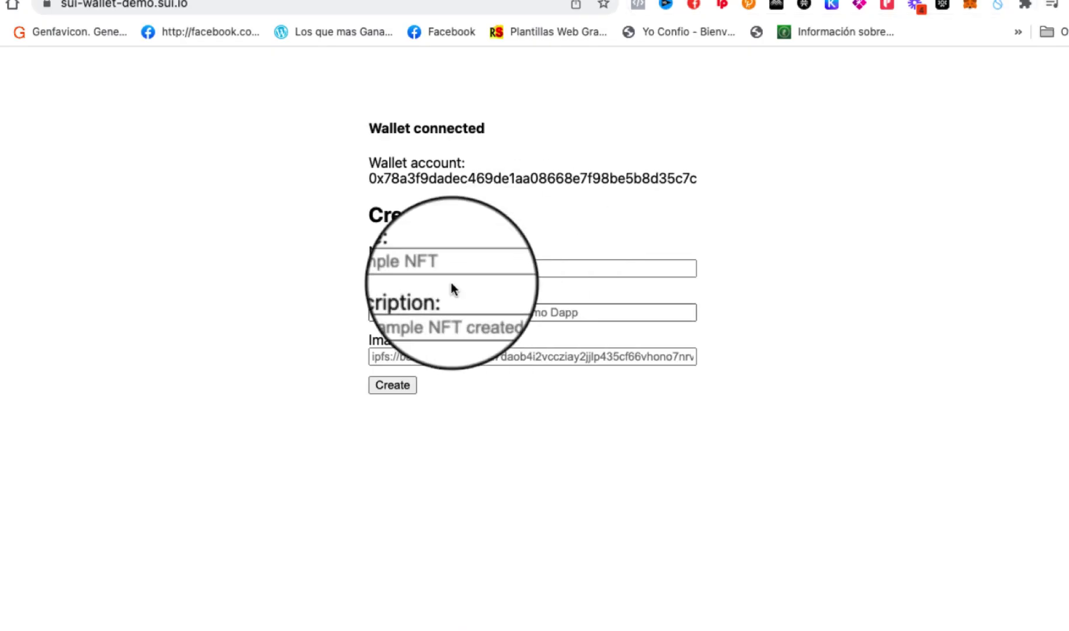
click(417, 357)
key(super+a)
key(super+v)
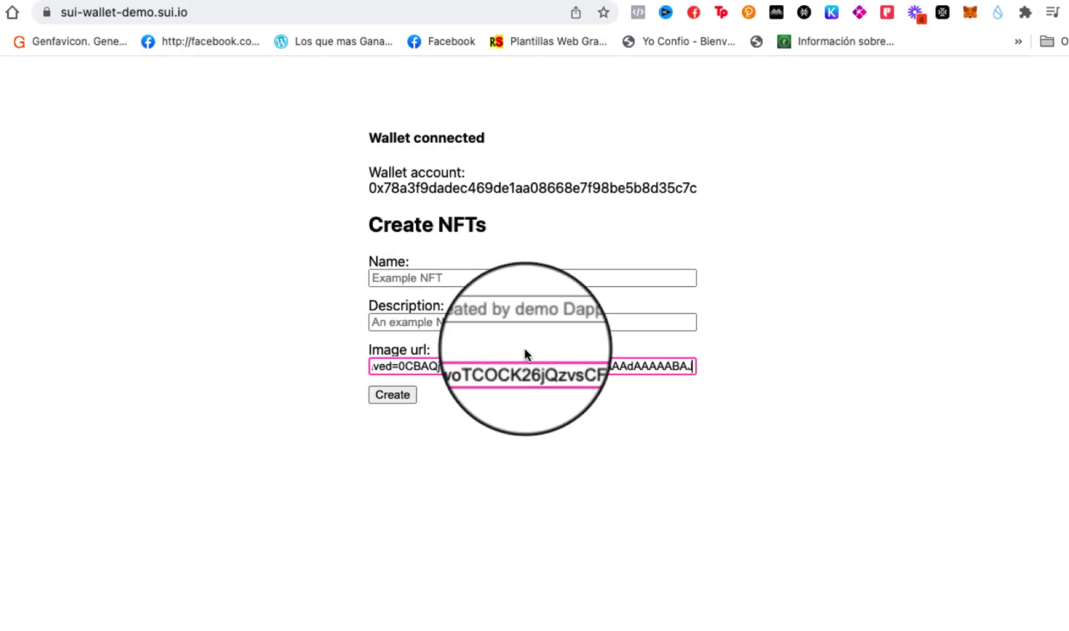
Name the NFT with the creator's first name, describe it as "mi primer nft", and create it by approving the mint transaction.
click(416, 279)
text(Erika)
click(396, 323)
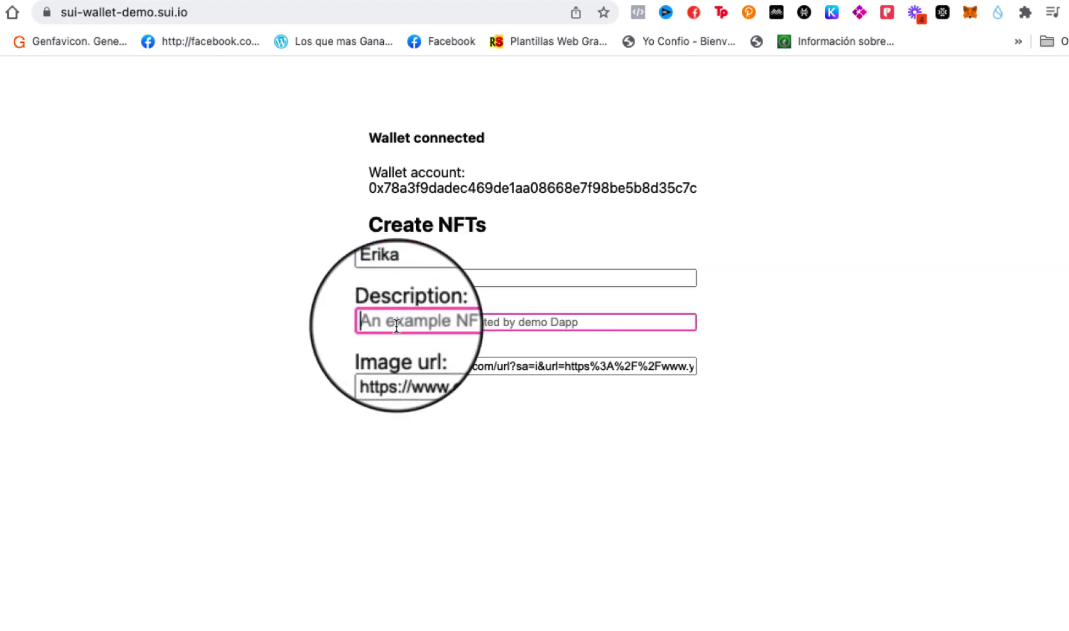
text(mi primer nft)
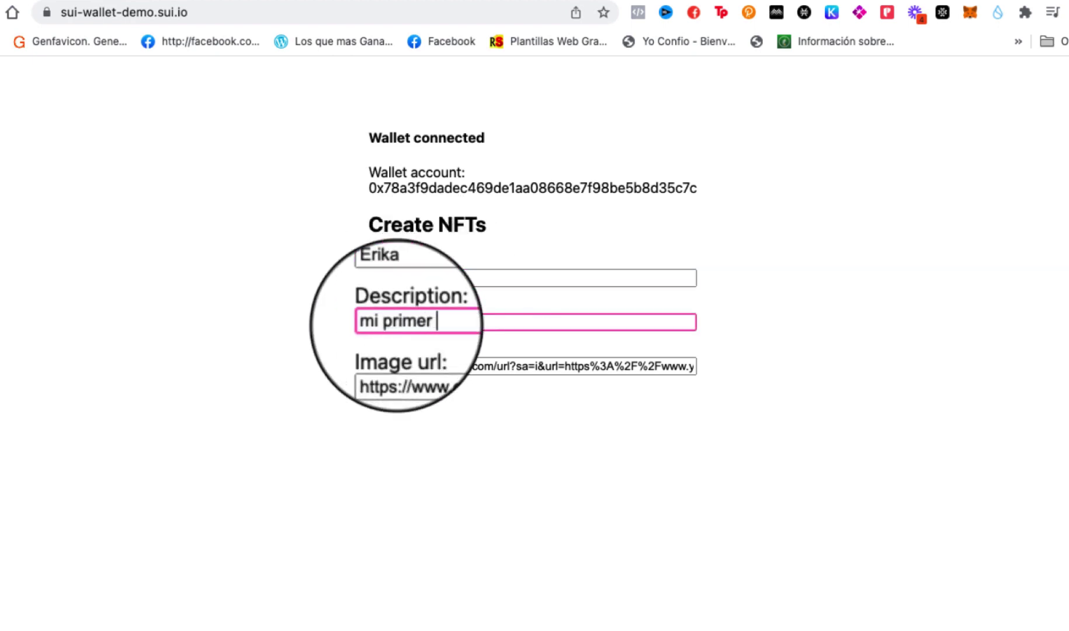
click(388, 396)
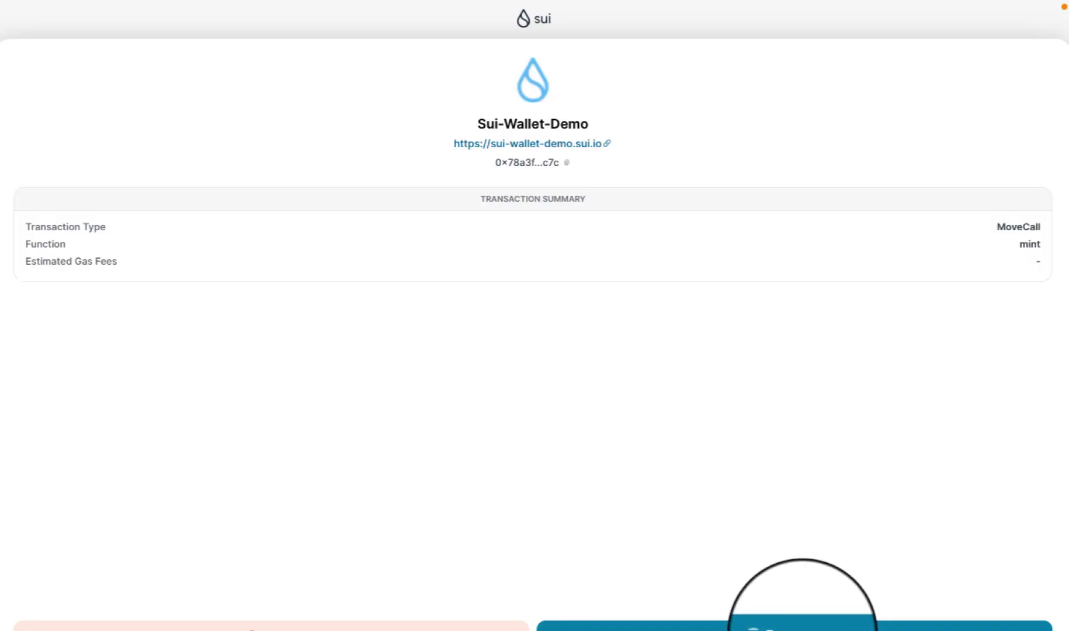
click(802, 625)
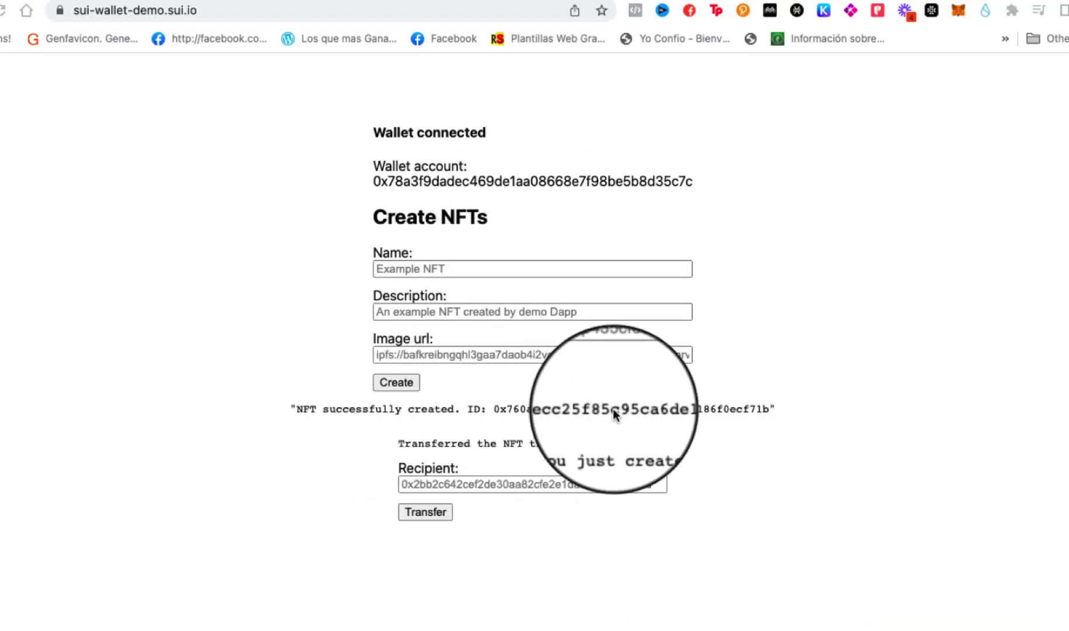
View the newly minted NFT's details in the Sui wallet and open its object ID link.
click(985, 10)
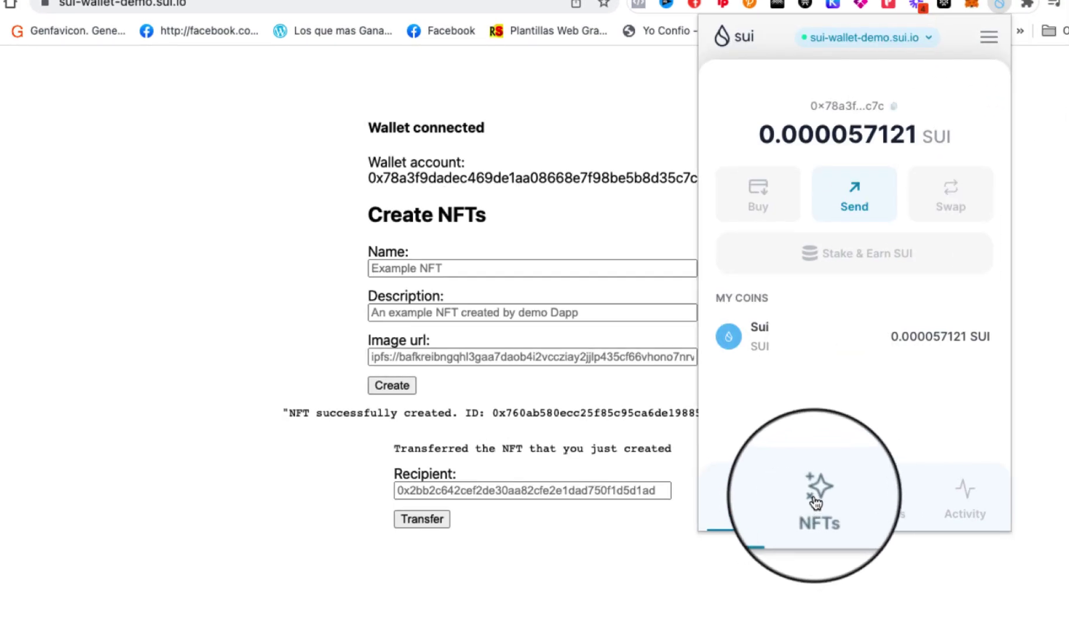
click(809, 487)
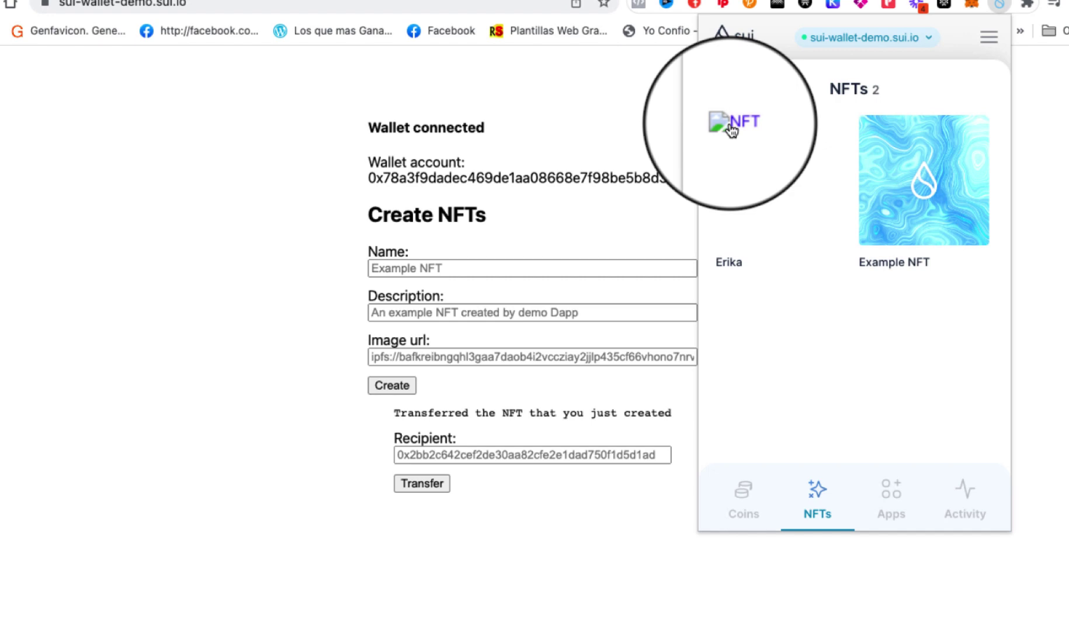
click(726, 260)
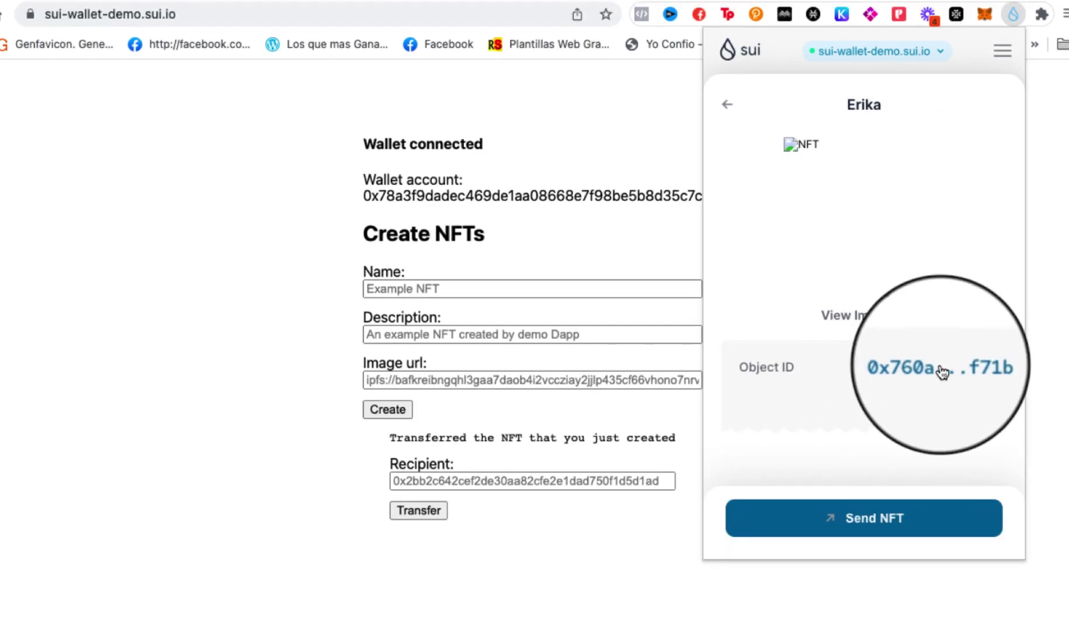
click(944, 370)
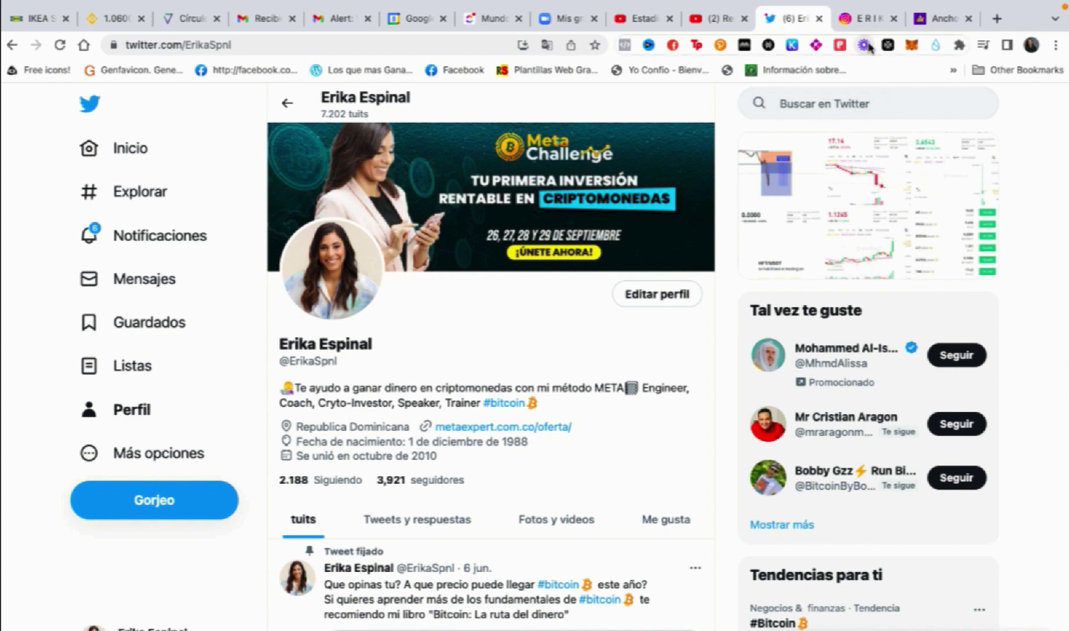
Show the coach's Instagram profile and the Mundo Crypto podcast page on Anchor.
click(858, 19)
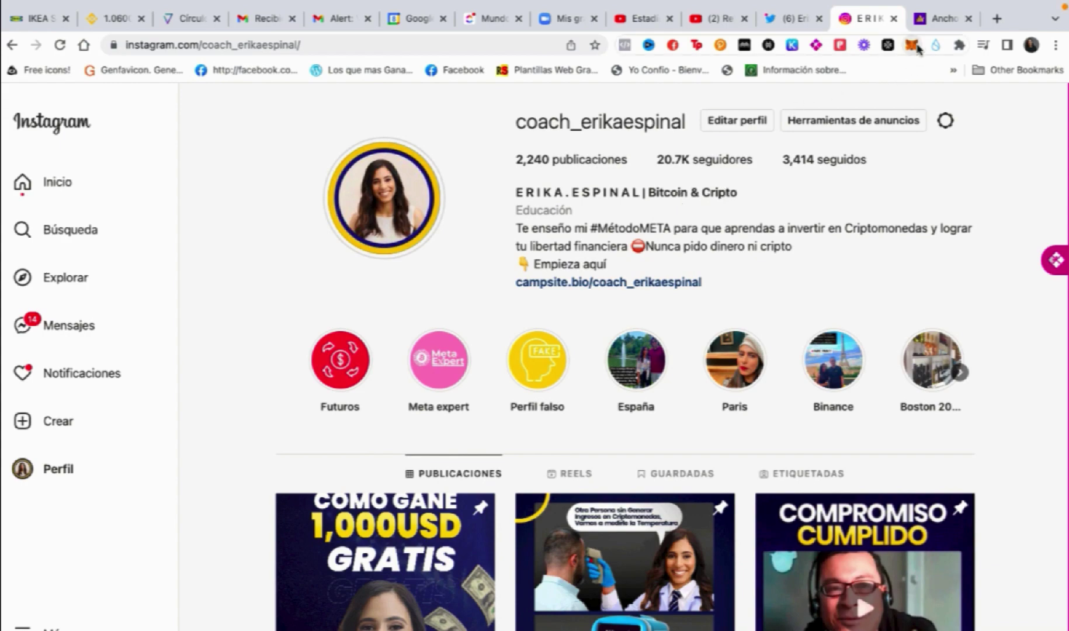
click(936, 20)
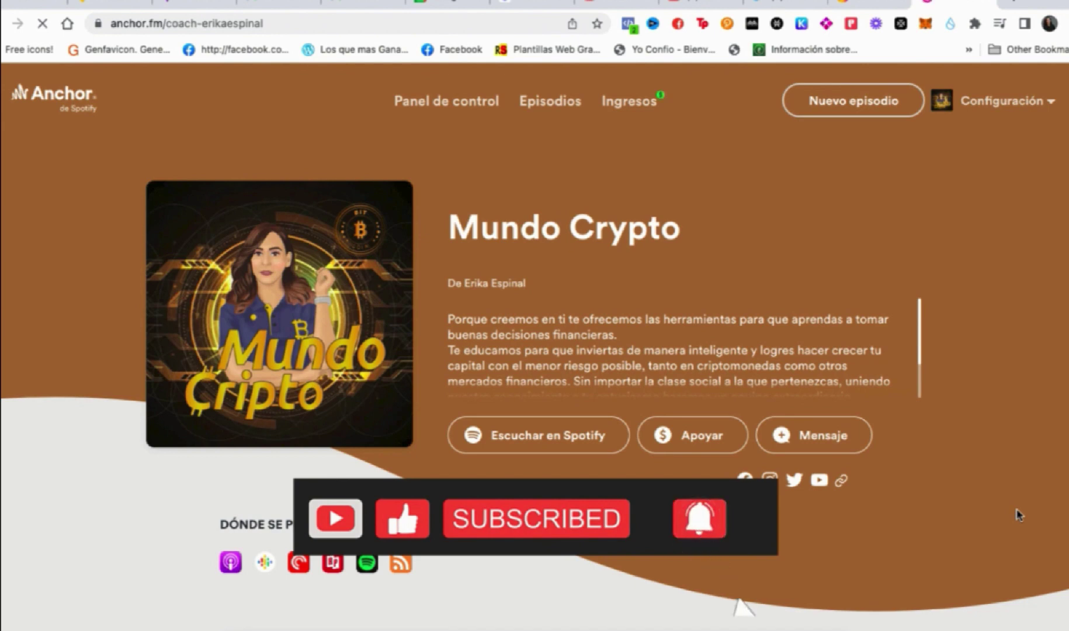
scroll(1016, 515, down, 1)
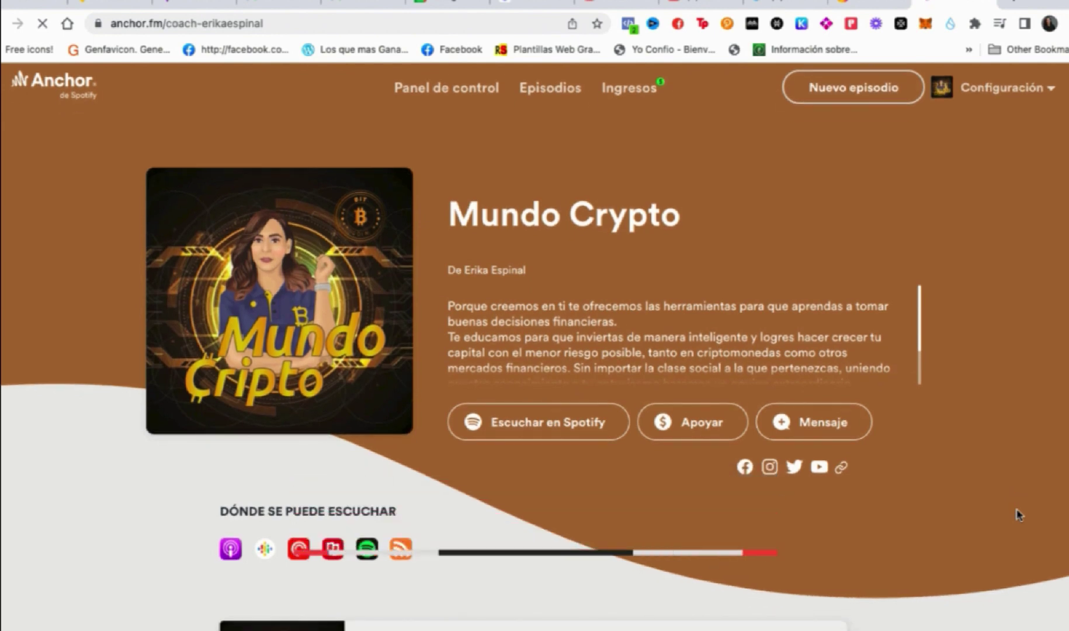